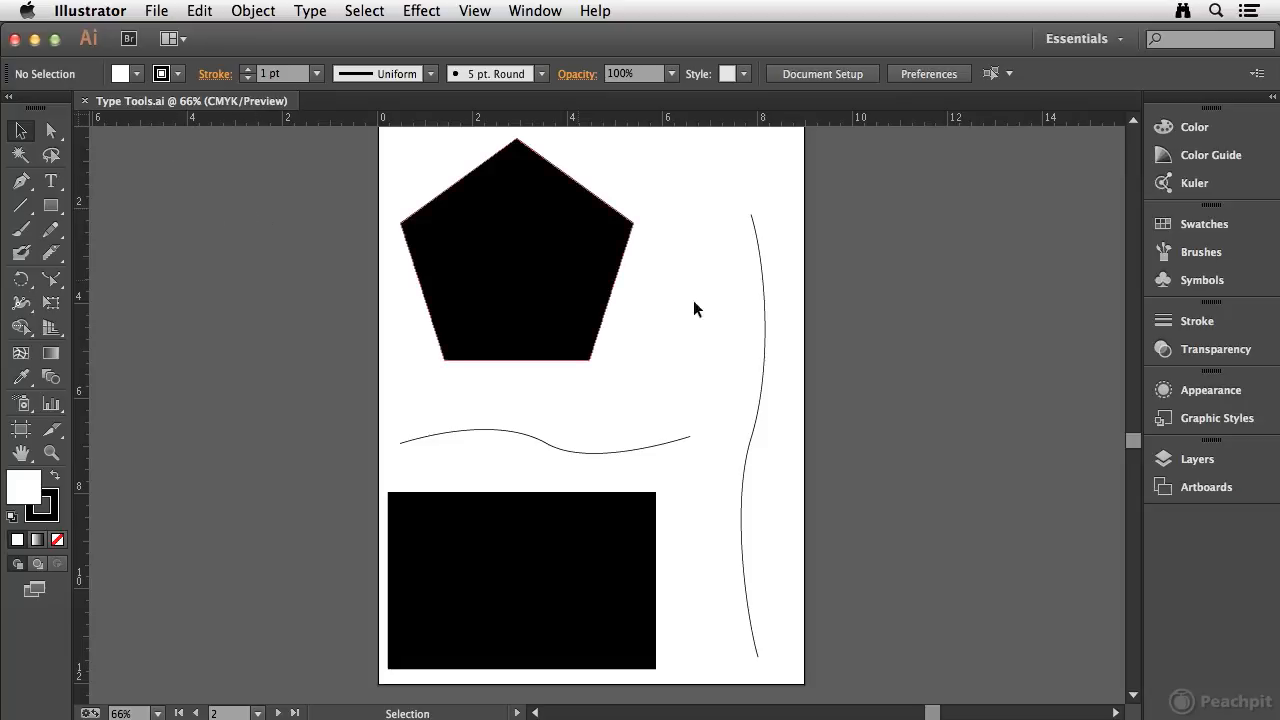
# - Make Artboard 2 active and fit it in the window
pyautogui.click(1238, 492)
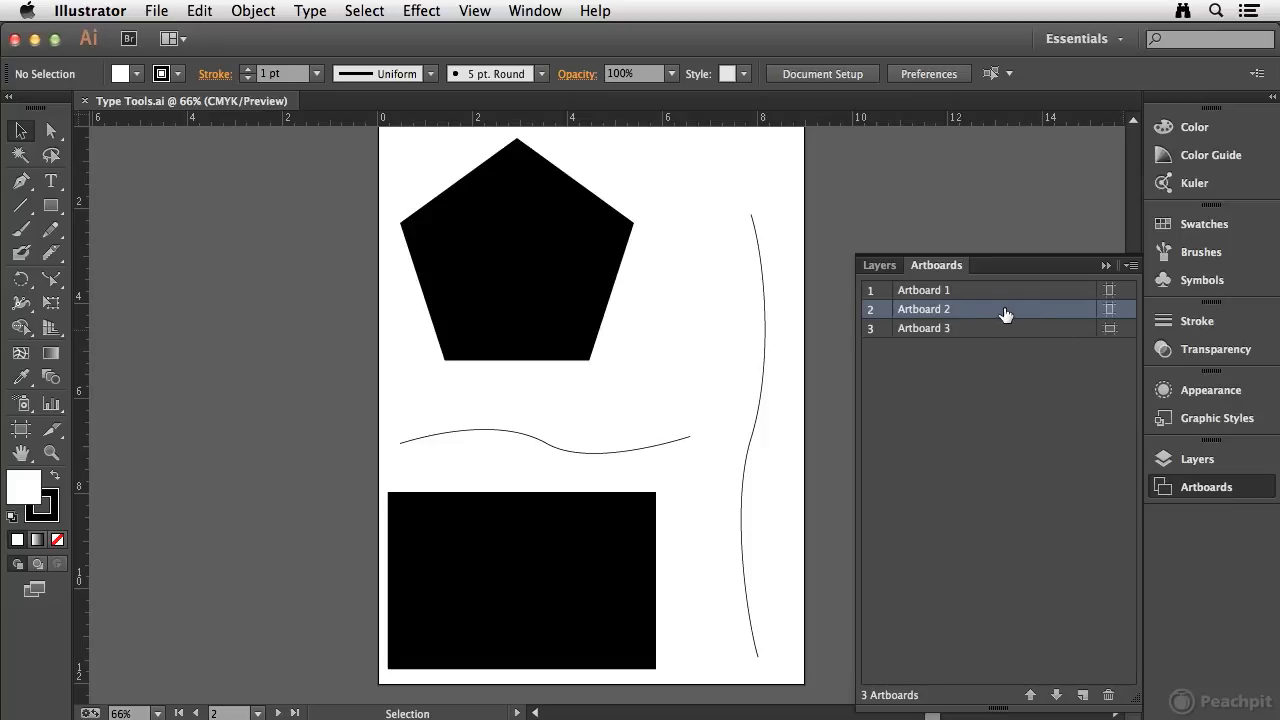
pyautogui.doubleClick(1043, 312)
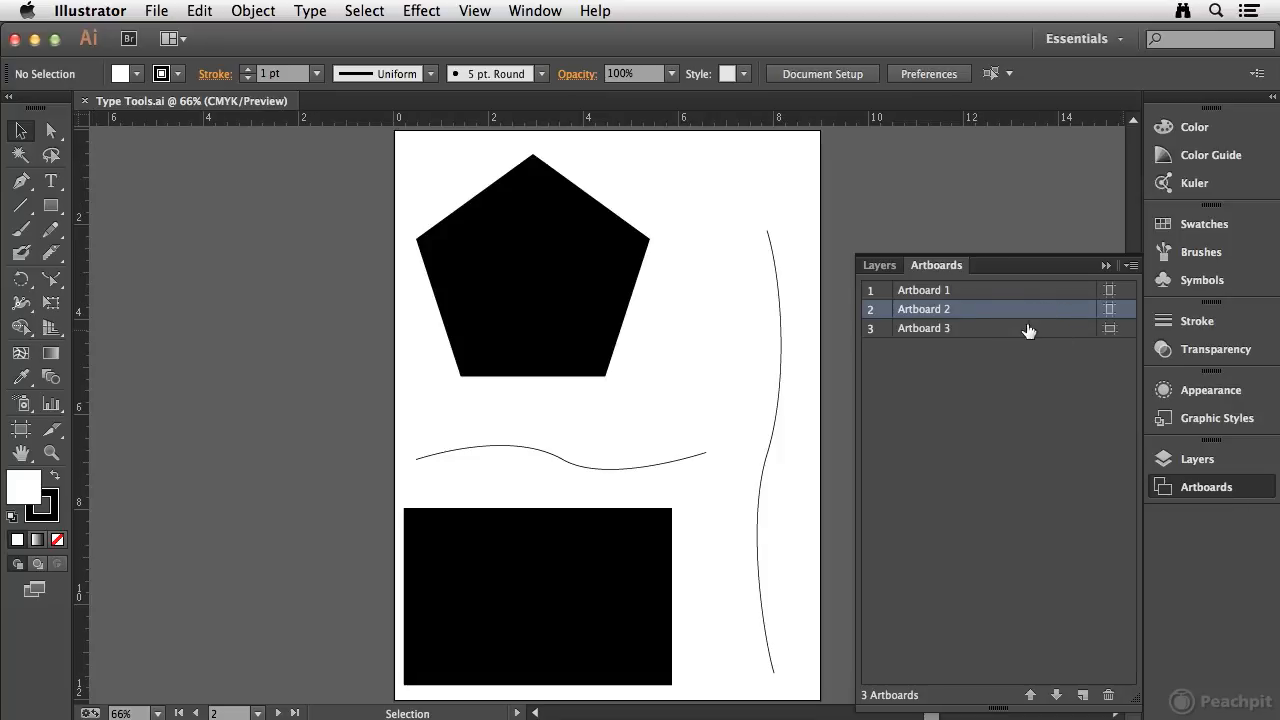
pyautogui.click(1250, 487)
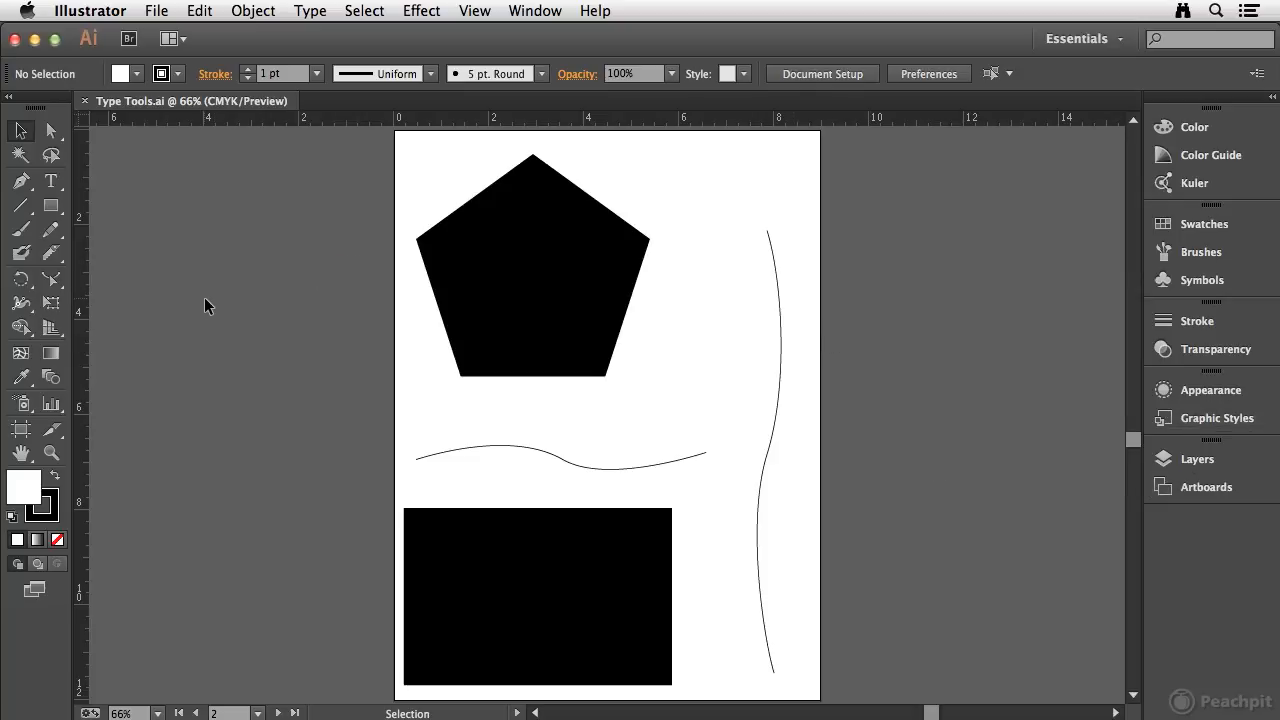
# - Add the point type "Type" in the blank area beside the pentagon's peak and set its font size to 36 pt
pyautogui.click(51, 181)
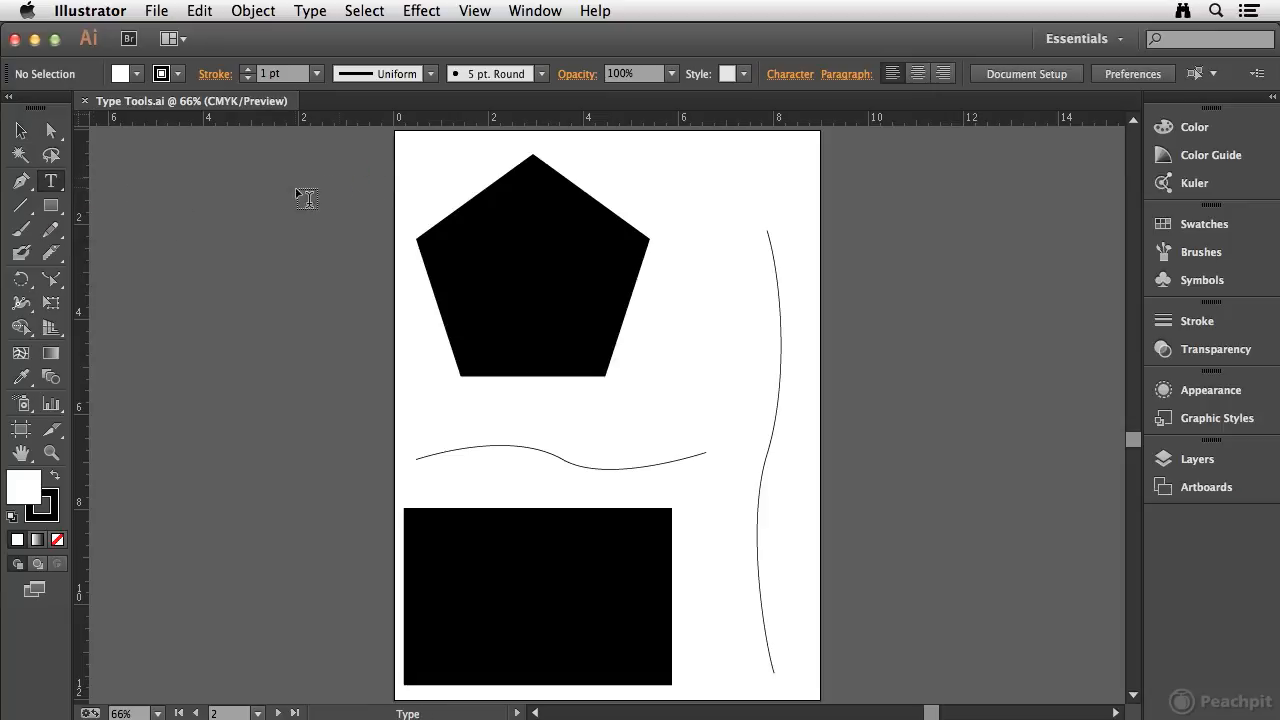
pyautogui.click(628, 165)
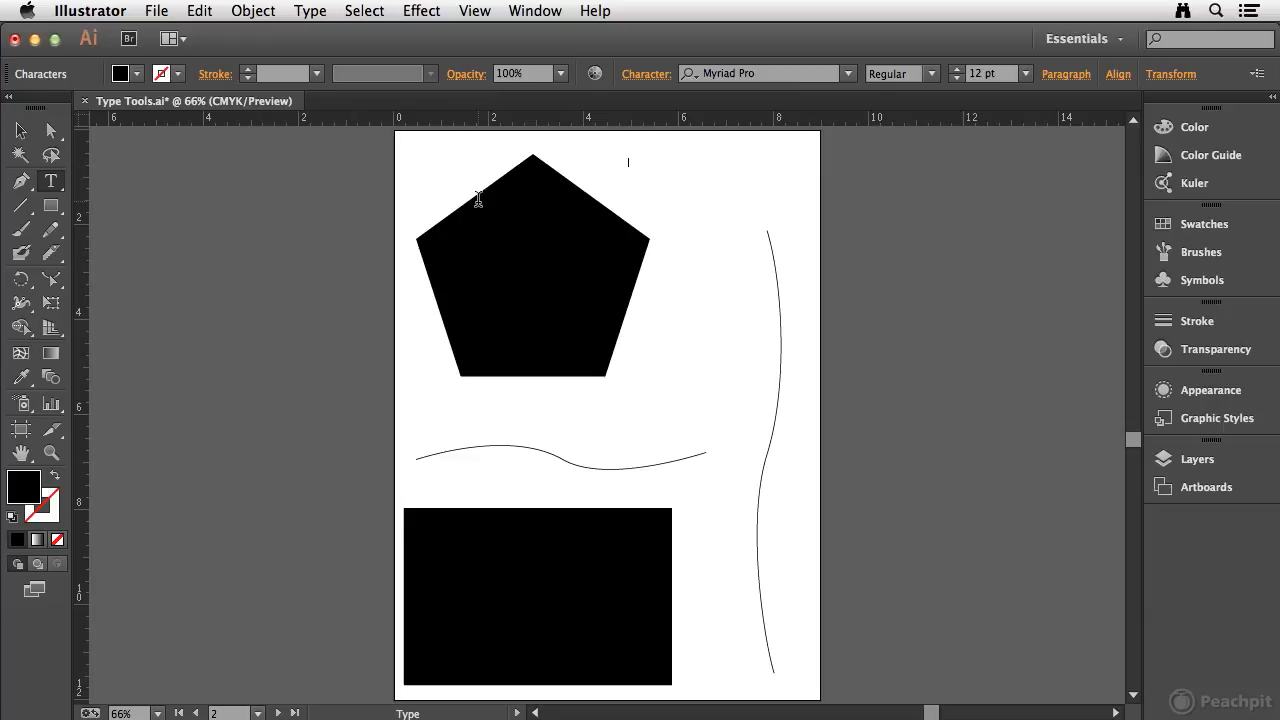
pyautogui.press('super+a')
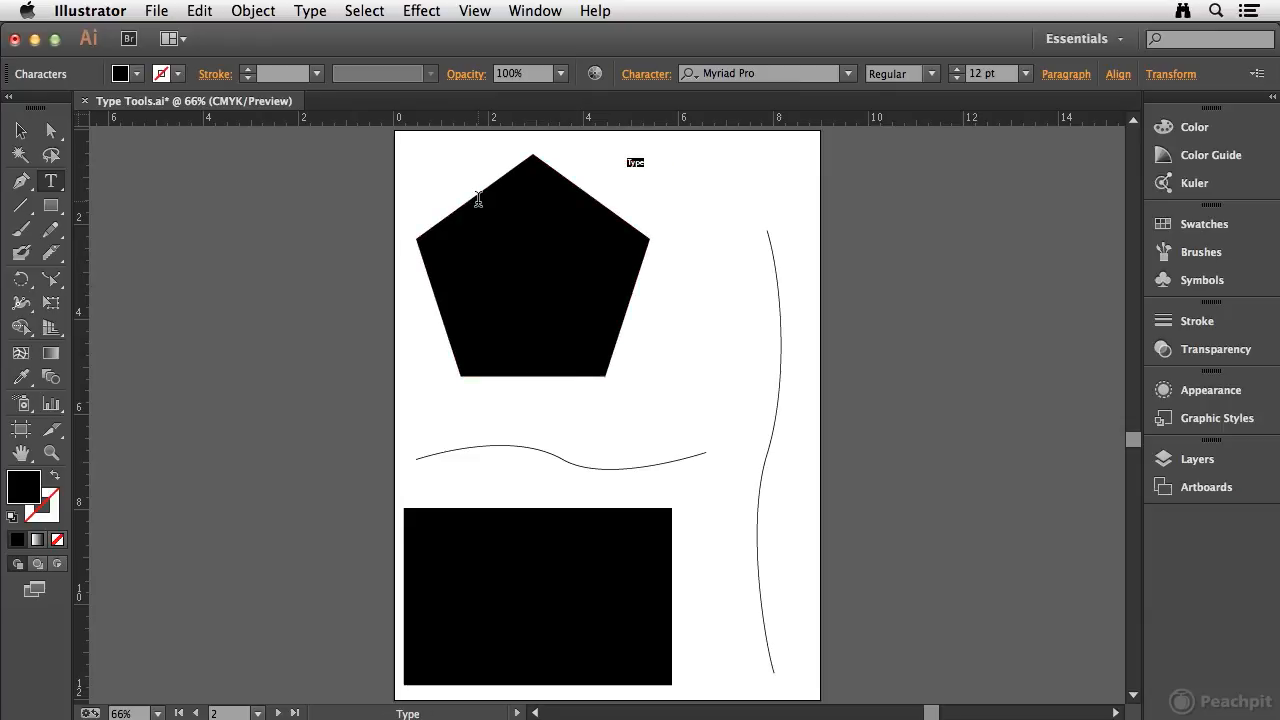
pyautogui.click(1030, 78)
pyautogui.click(1047, 362)
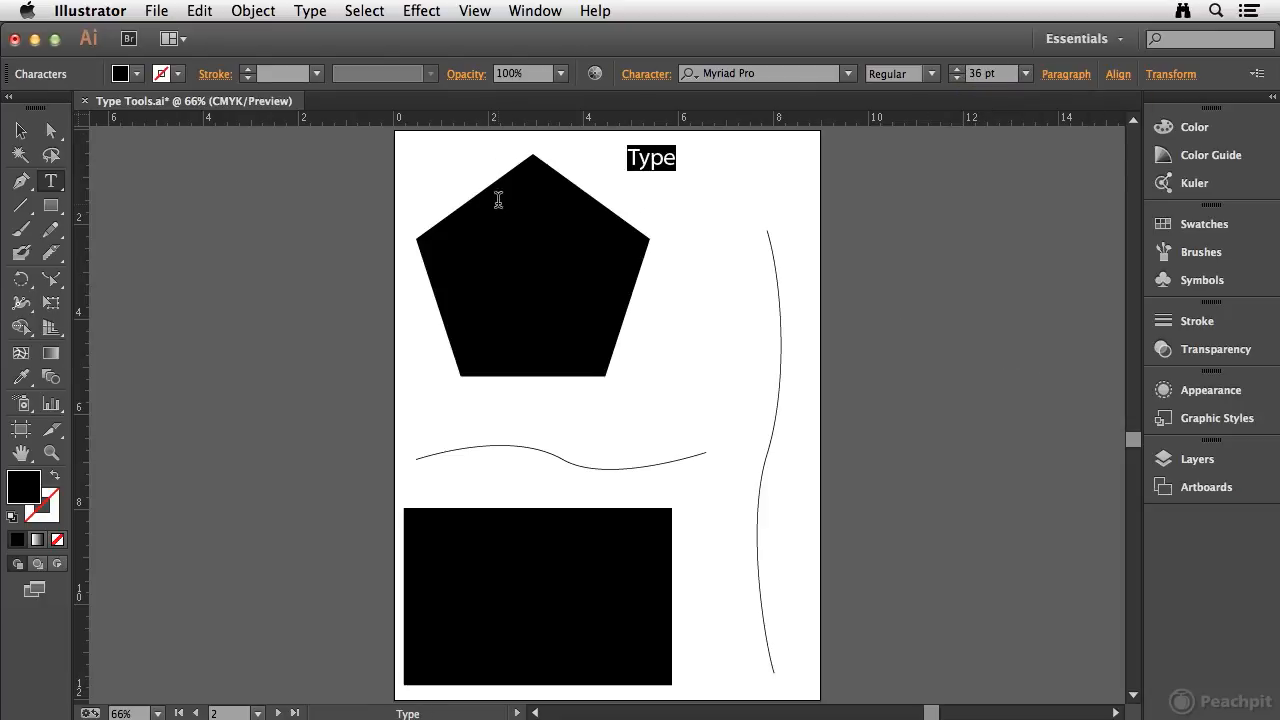
# - Stretch the "Type" text wider and taller by its bounding box, and delete it
pyautogui.press('Escape')
pyautogui.press('super+space')
pyautogui.moveTo(606, 138); pyautogui.dragTo(736, 189)
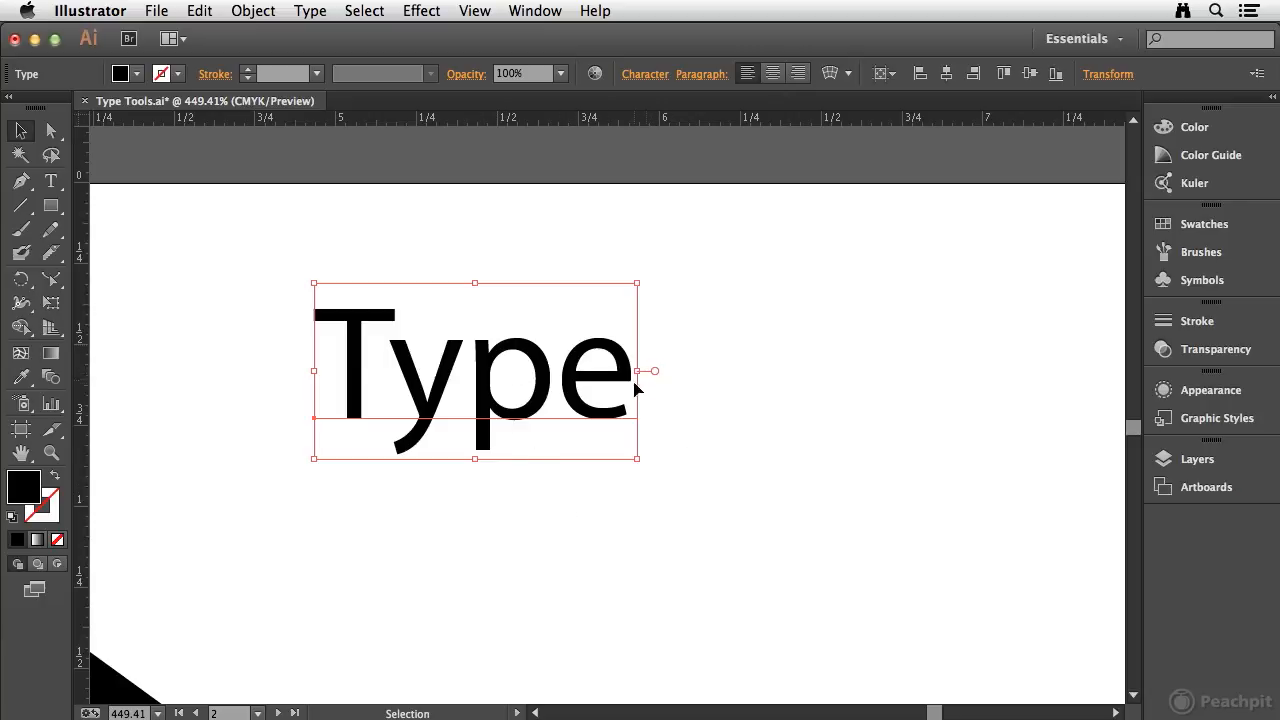
pyautogui.moveTo(640, 372); pyautogui.dragTo(909, 371)
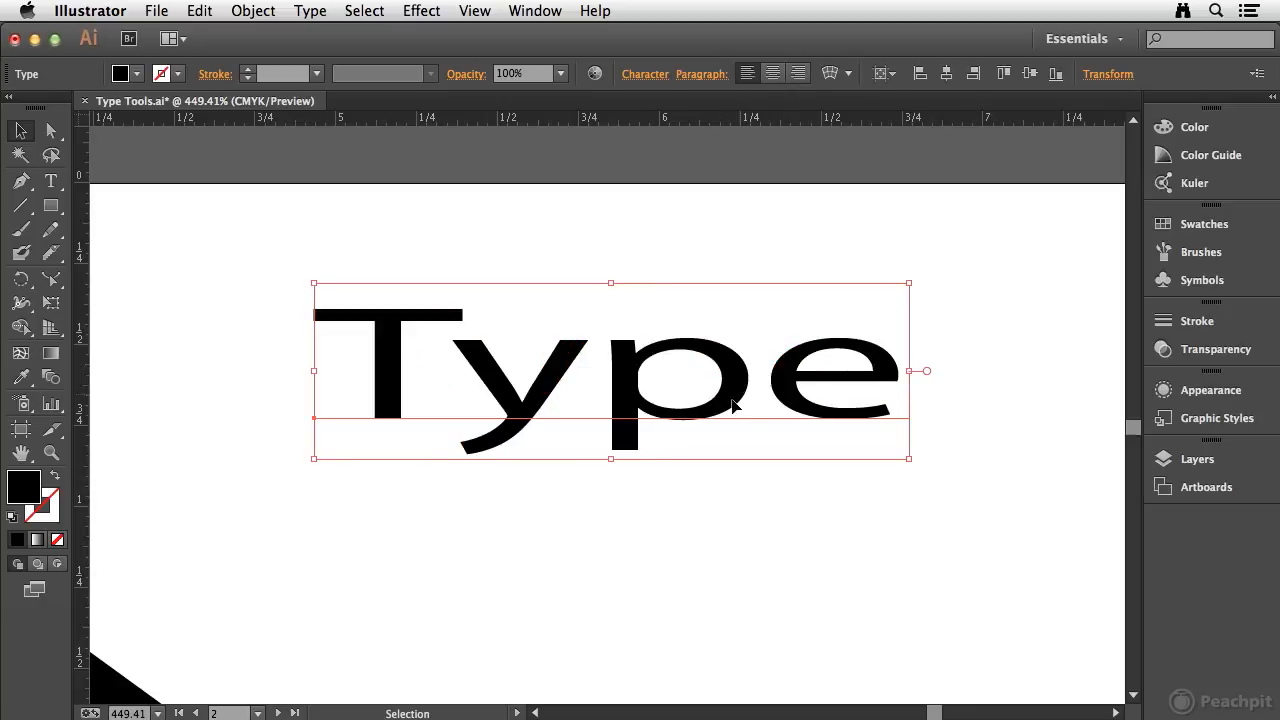
pyautogui.moveTo(613, 461); pyautogui.dragTo(610, 552)
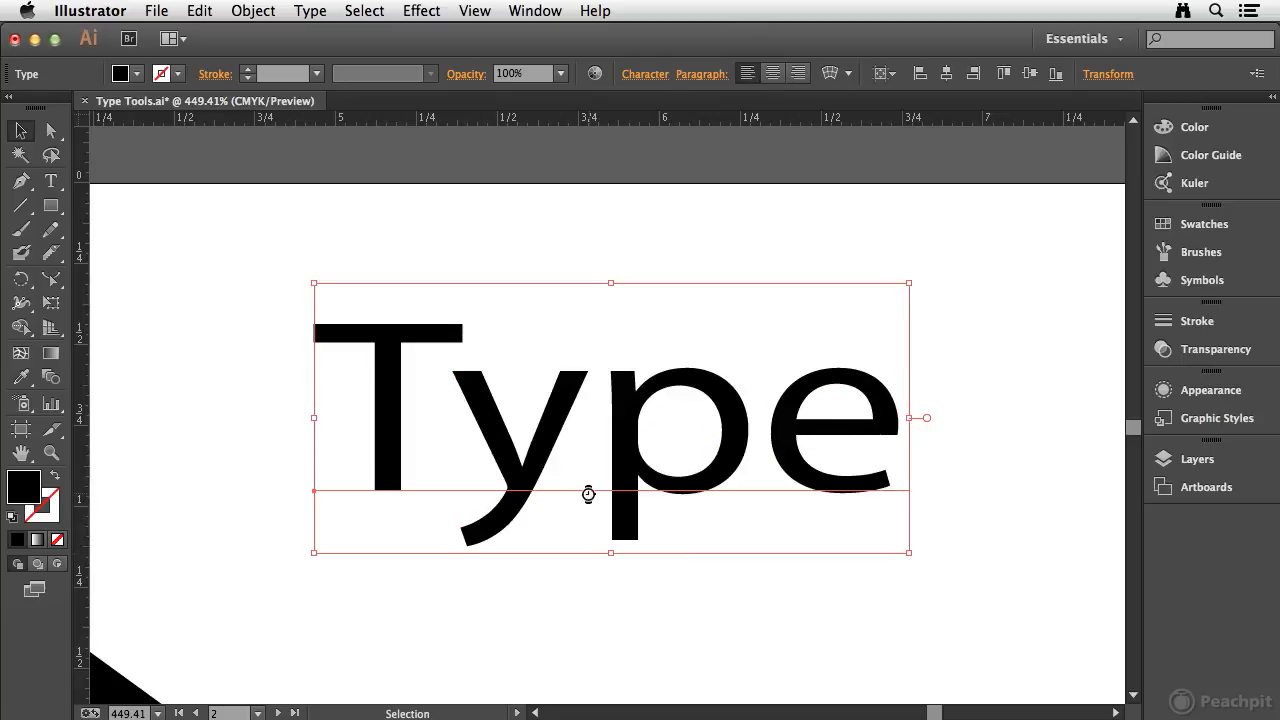
pyautogui.press('Delete')
# - Draw a text frame about 3.2 by 1.6 in near the artboard's upper-right corner and enter "Type is great" in it
pyautogui.hotkey('ctrl', '-')
pyautogui.hotkey('ctrl', '-')
pyautogui.hotkey('ctrl', '-')
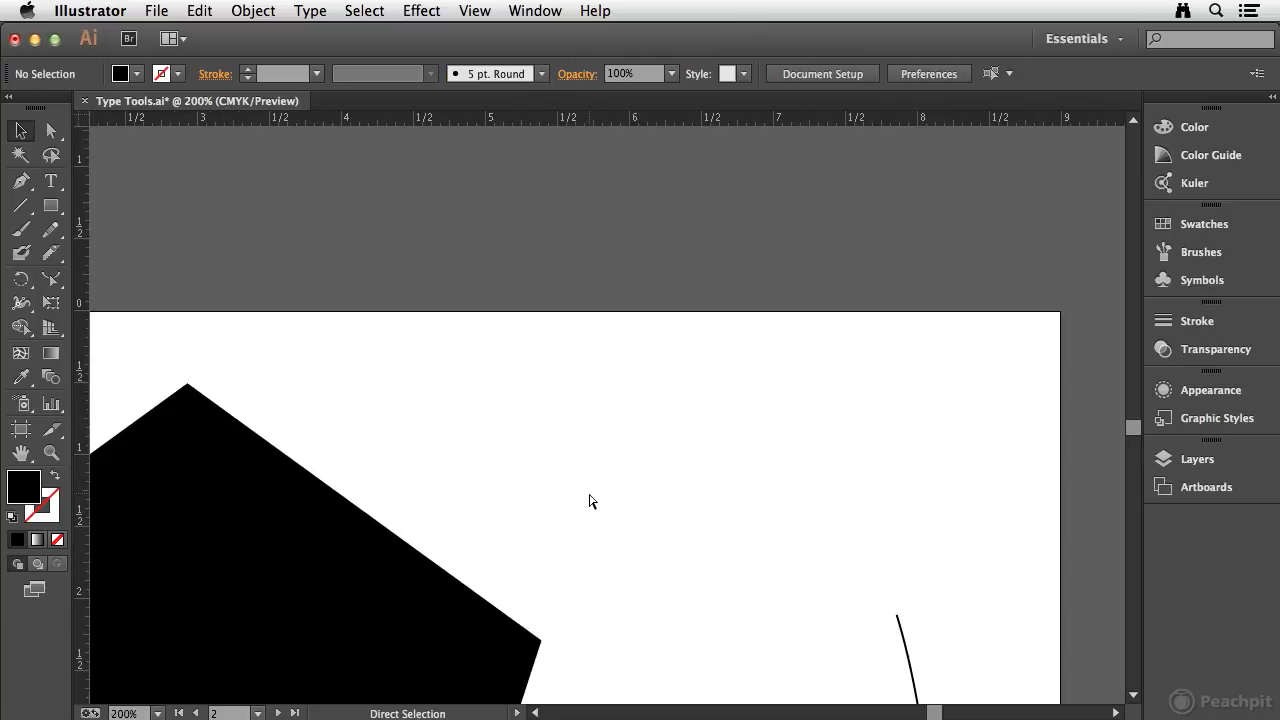
pyautogui.click(51, 182)
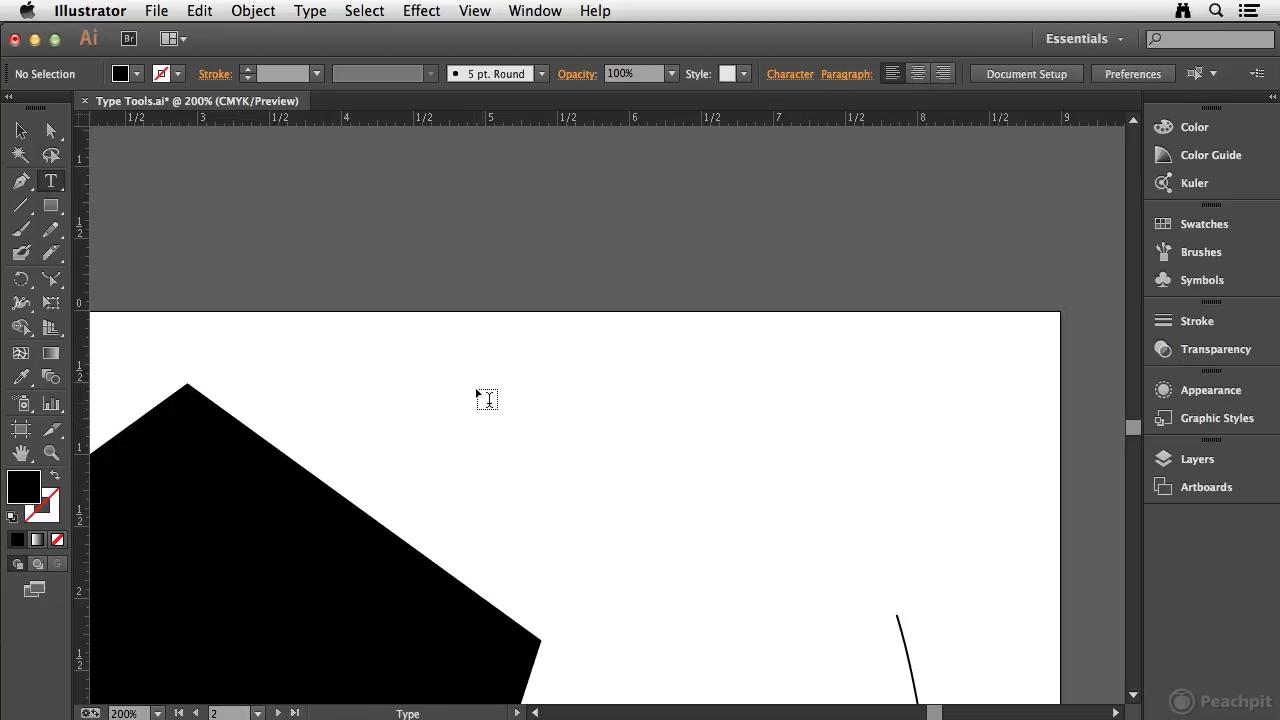
pyautogui.moveTo(506, 347); pyautogui.dragTo(969, 581)
pyautogui.write('T')
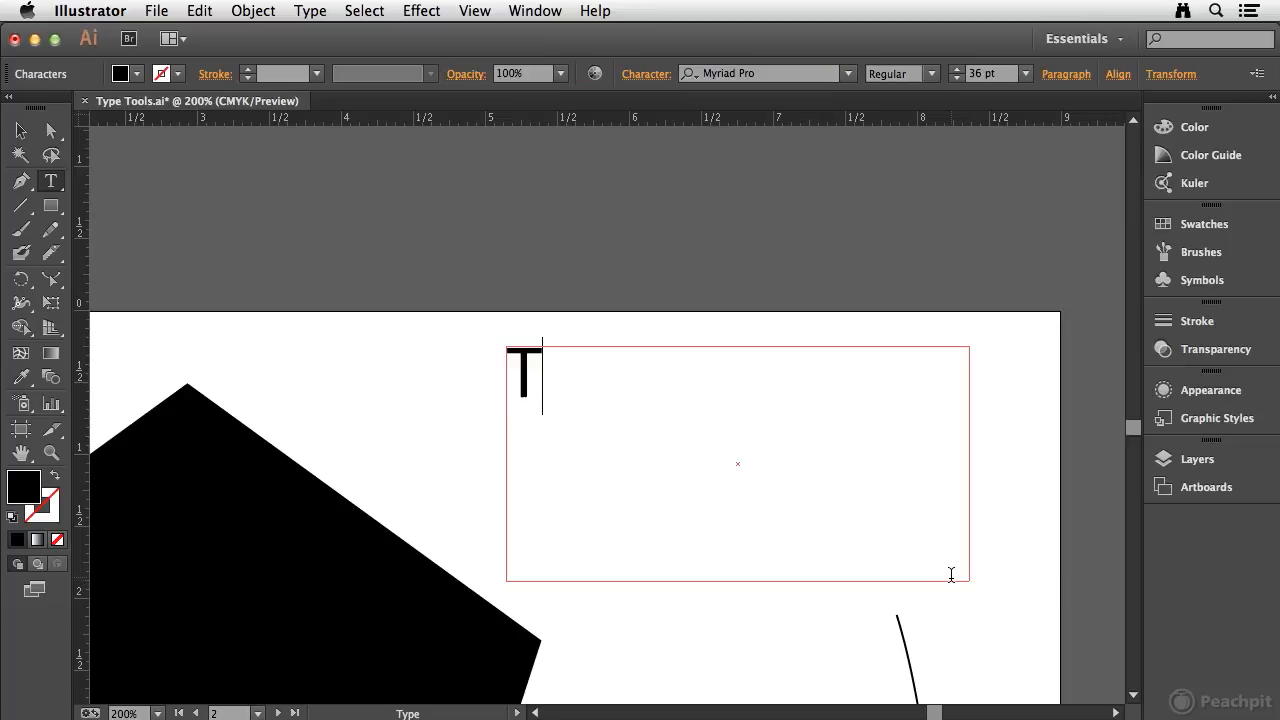
pyautogui.write('ype is great')
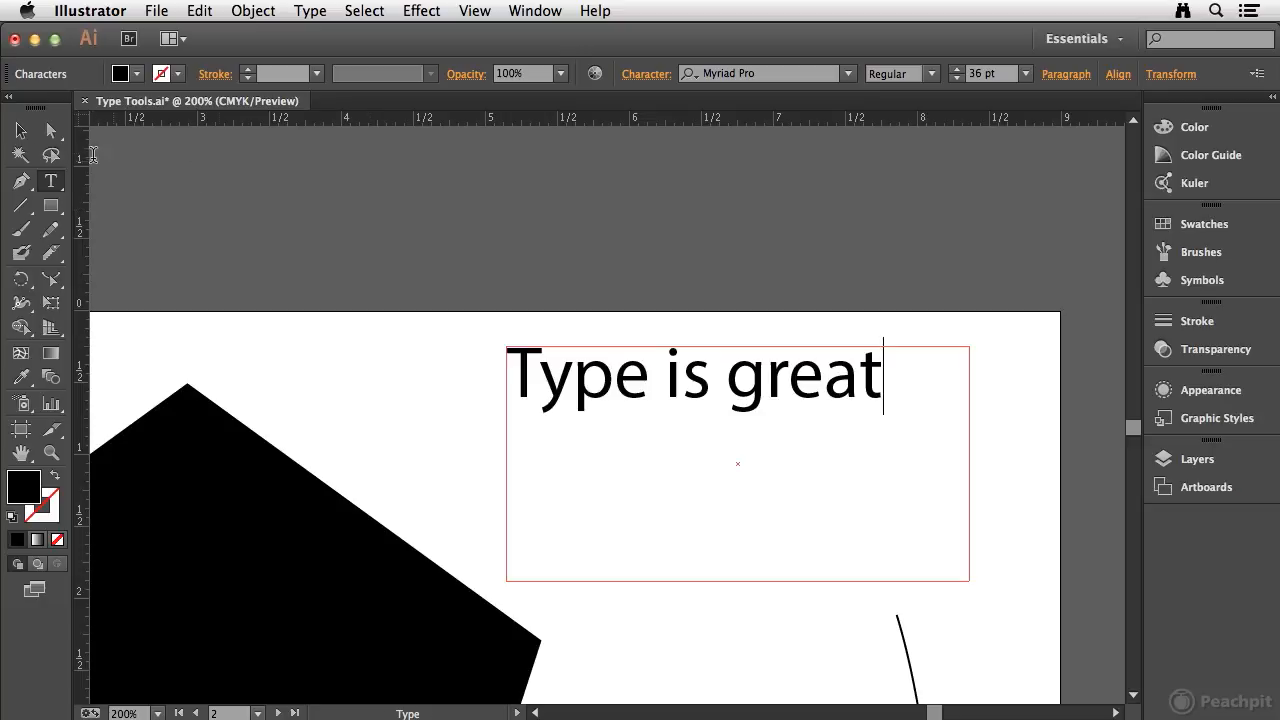
# - Narrow the "Type is great" text frame to about 1.6 in wide so the text wraps, and deselect it
pyautogui.click(20, 130)
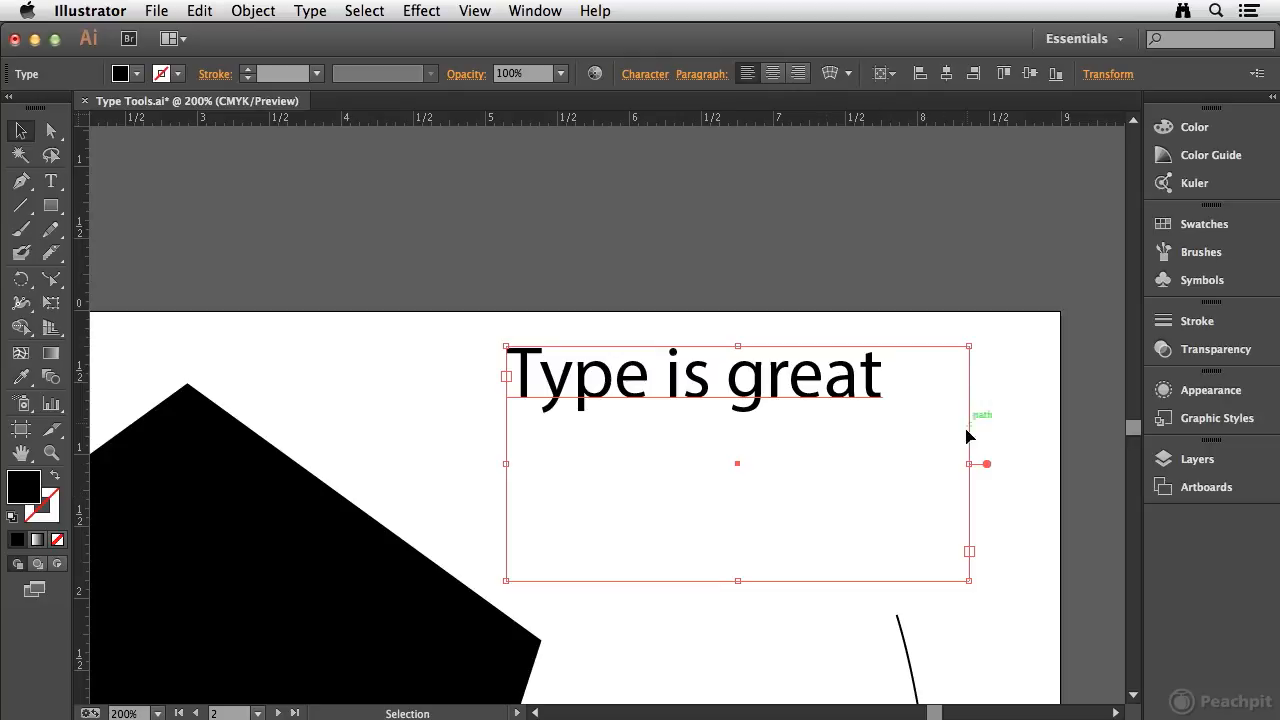
pyautogui.moveTo(971, 464); pyautogui.dragTo(738, 470)
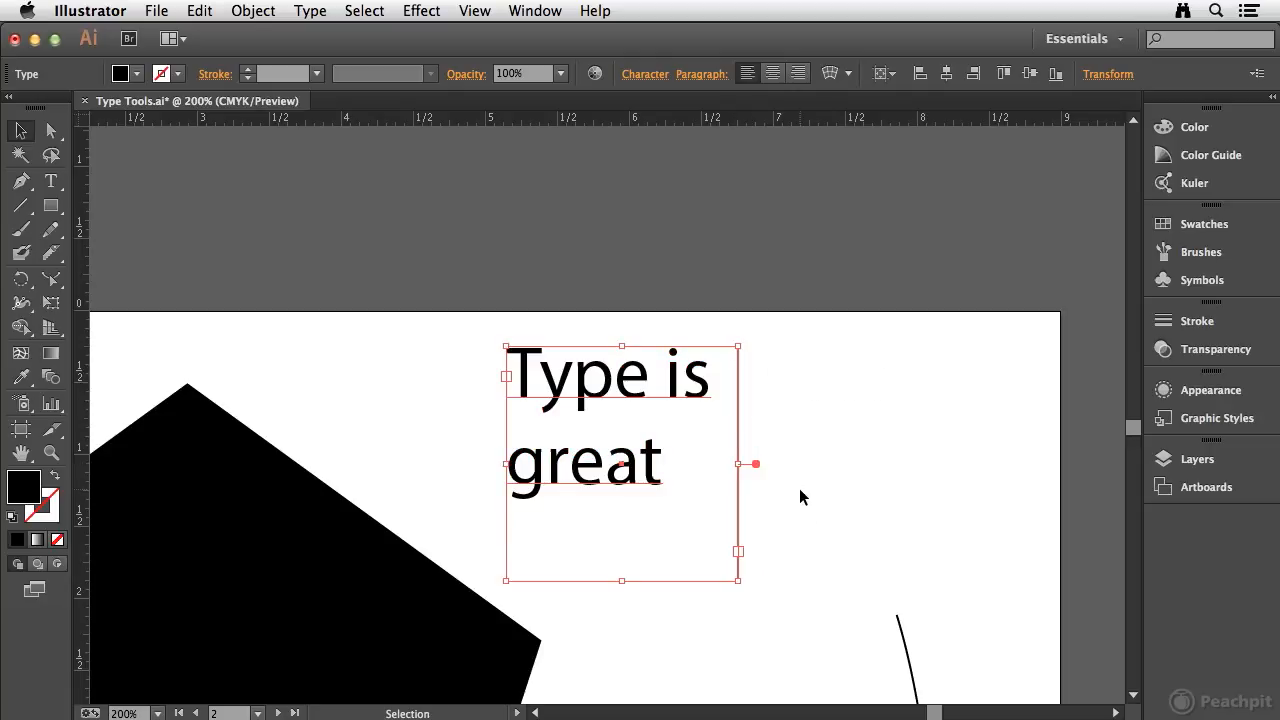
pyautogui.click(805, 420)
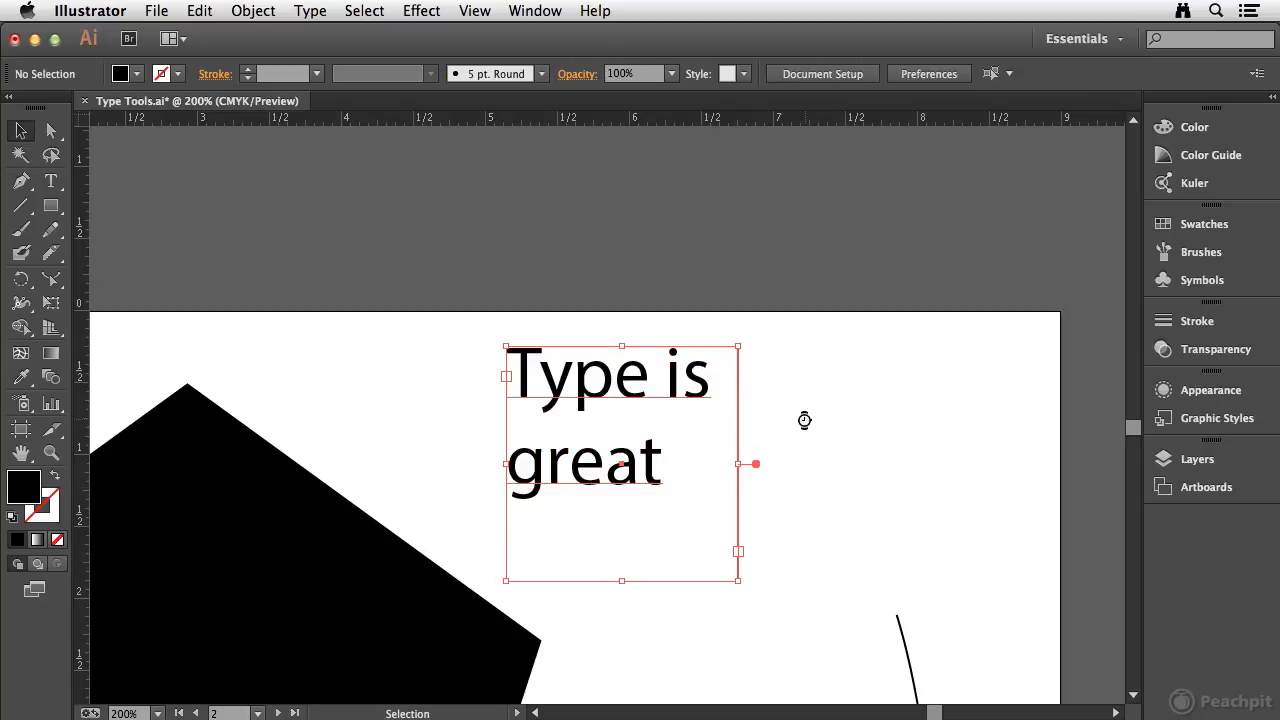
# - Turn the pentagon into an area type container and fill it with four copies of the paragraph beginning "The Pluralist is a lifestyle brand"
pyautogui.moveTo(434, 506)
pyautogui.mouseDown()
pyautogui.moveTo(757, 277)
pyautogui.moveTo(727, 294)
pyautogui.mouseUp()
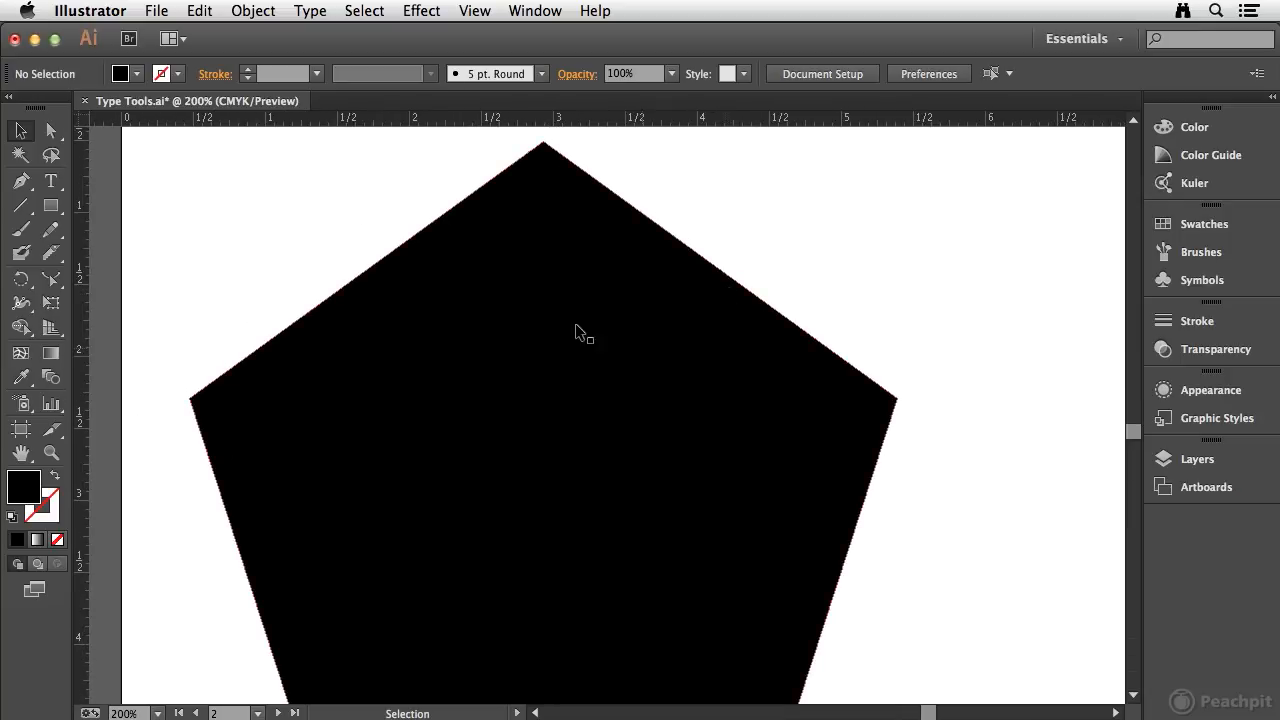
pyautogui.click(53, 182)
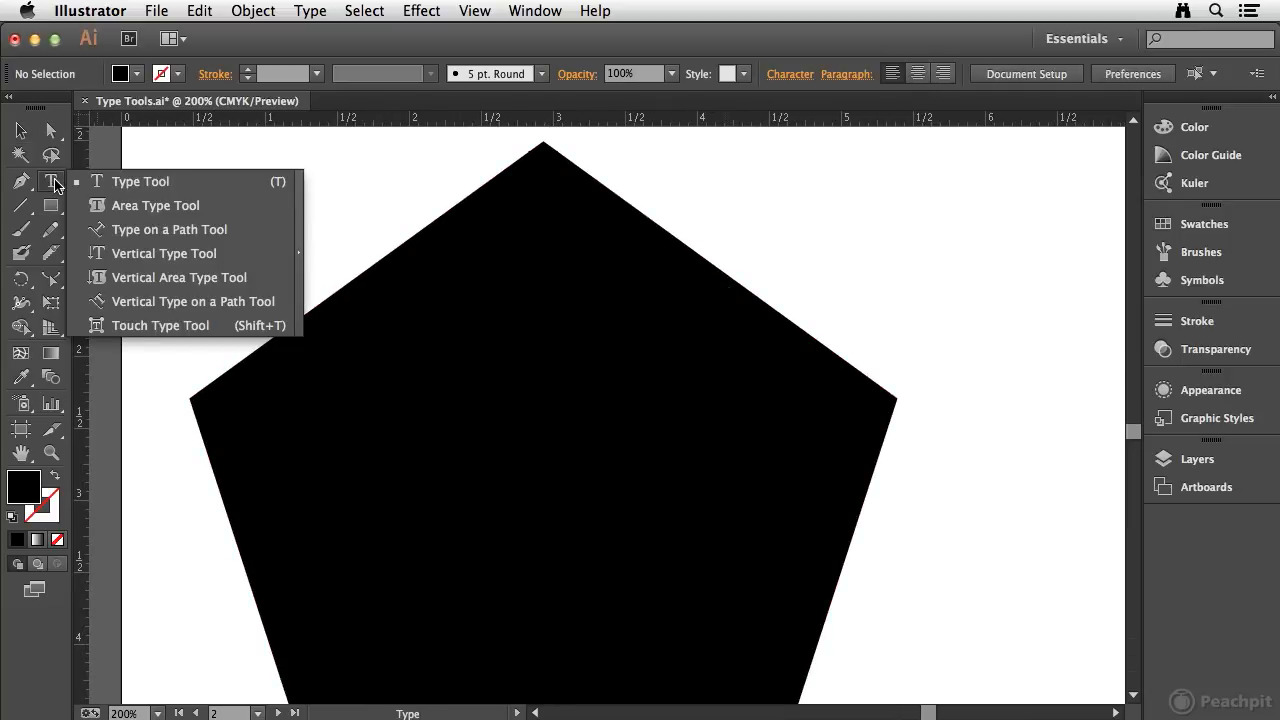
pyautogui.click(166, 212)
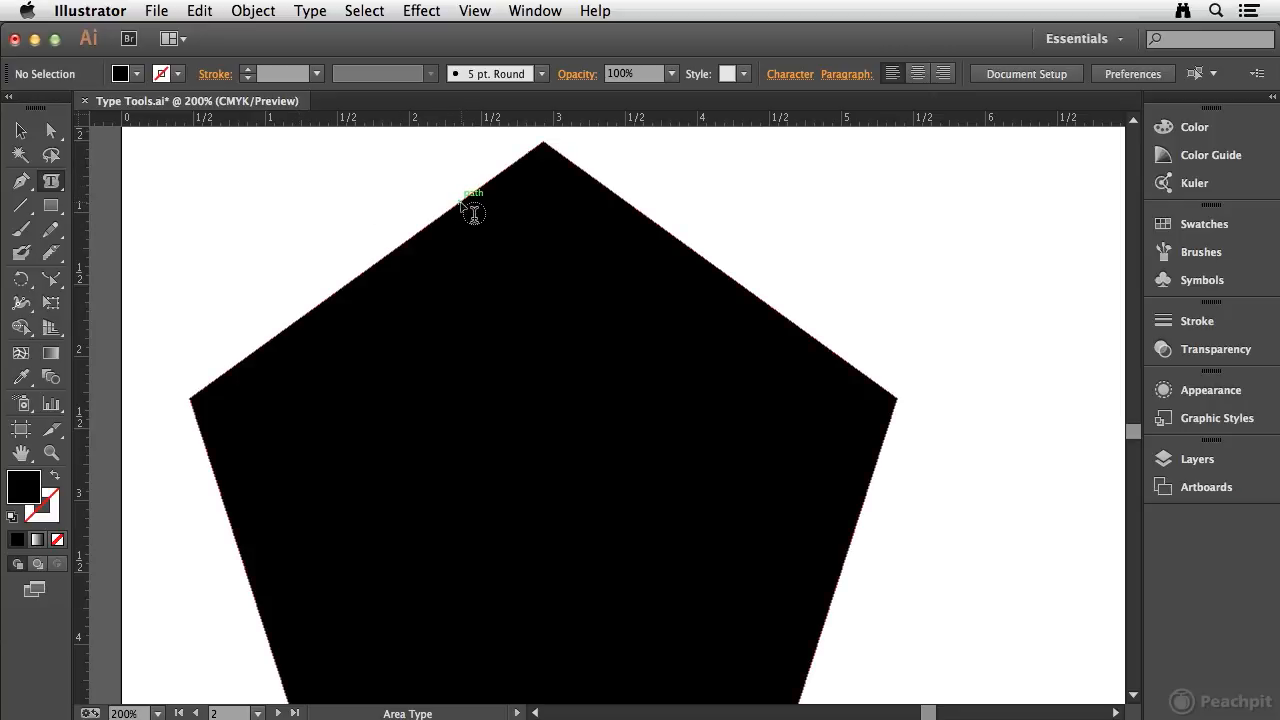
pyautogui.click(473, 213)
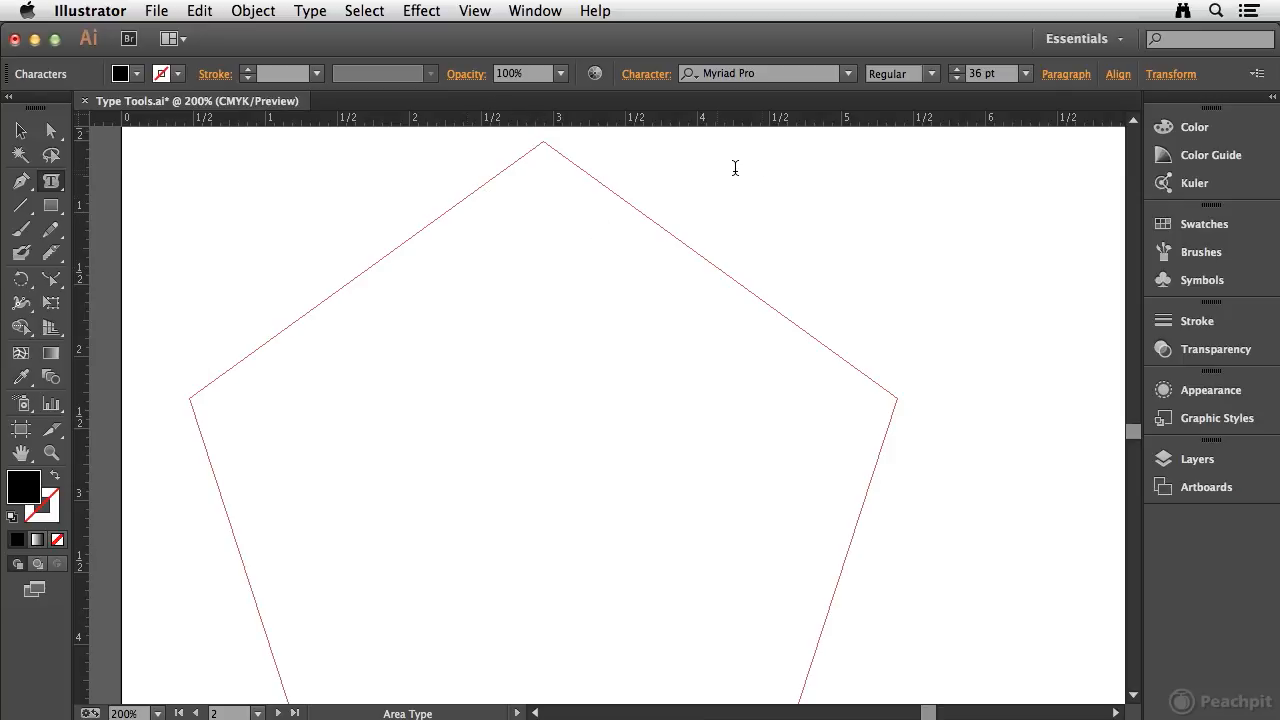
pyautogui.write('The Pluralist is a lifestyle brand that inspires a convergence of beauty, meaning and purpose. We make products we love, muse on our findings and give back to the world(s) we inhabit.')
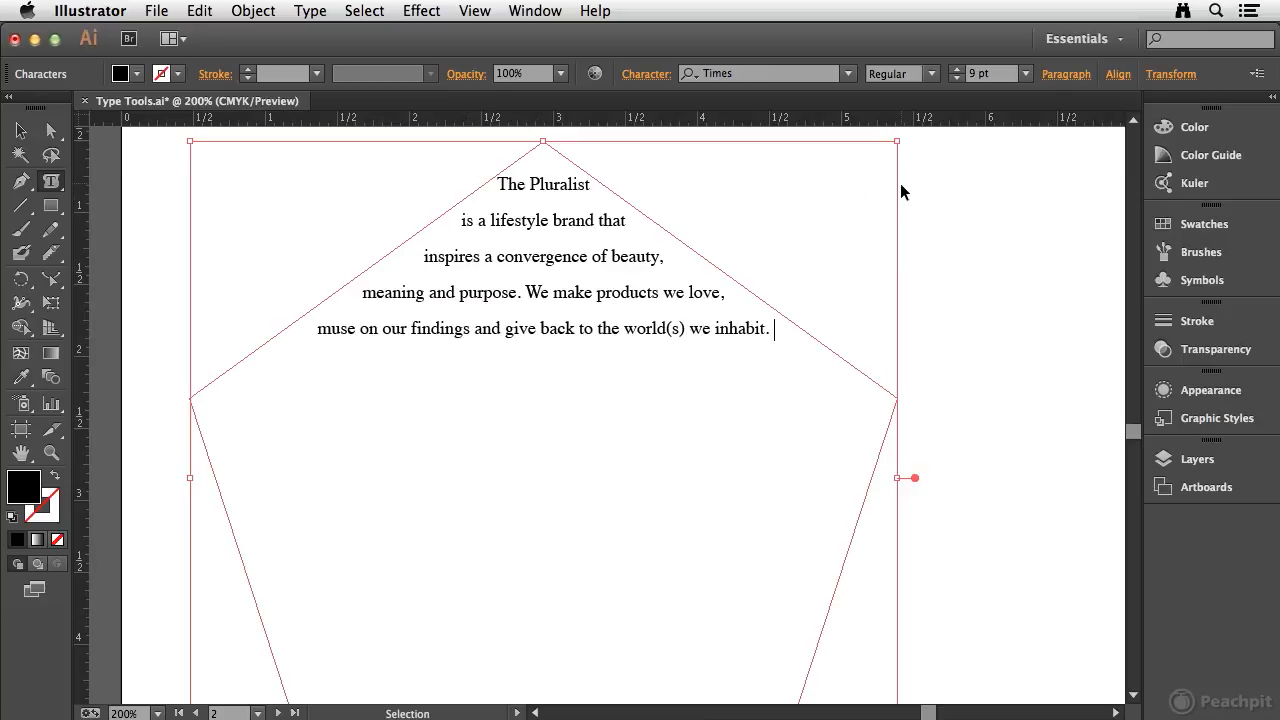
pyautogui.write('The Pluralist is a lifestyle brand that inspires a convergence of beauty, meaning and purpose. We make products we love, muse on our findings and give back to the world(s) we inhabit.')
pyautogui.write('The Pluralist is a lifestyle brand that inspires a convergence of beauty, meaning and purpose. We make products we love, muse on our findings and give back to the world(s) we inhabit.')
pyautogui.write('The Pluralist is a lifestyle brand that inspires a convergence of beauty, meaning and purpose. We make products we love, muse on our findings and give back to the world(s) we inhabit.')
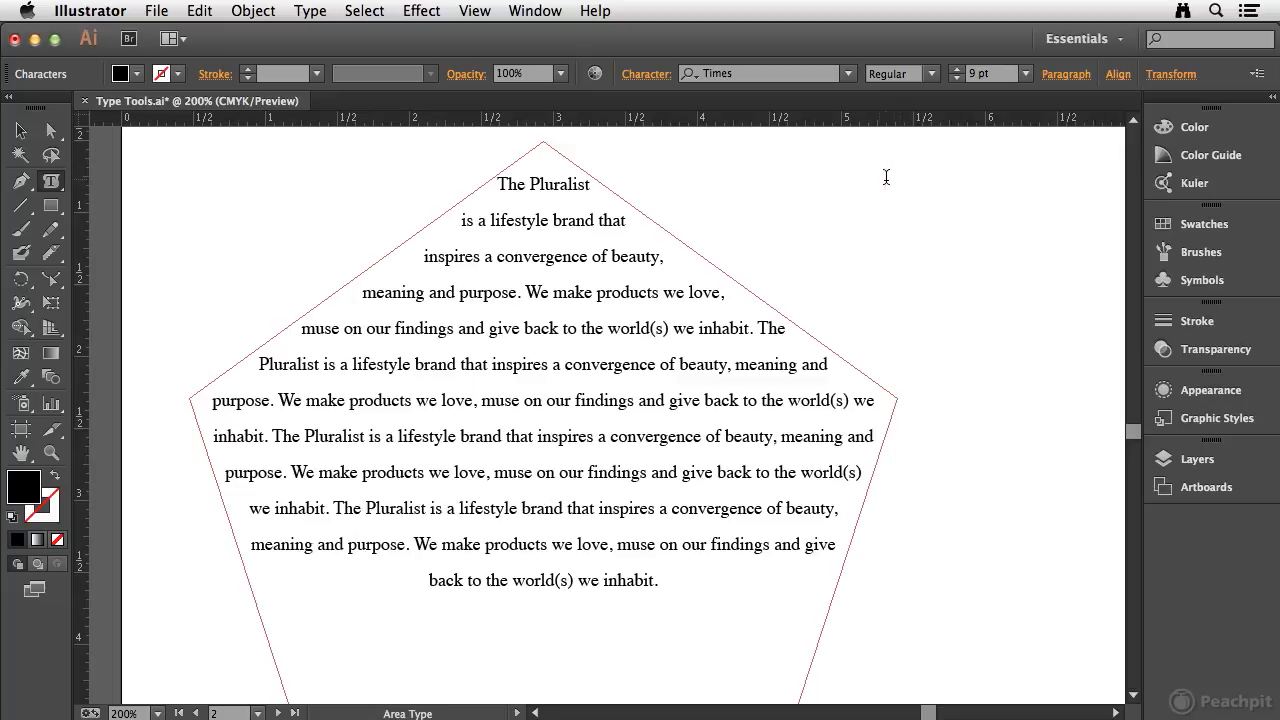
pyautogui.moveTo(489, 196); pyautogui.dragTo(668, 552)
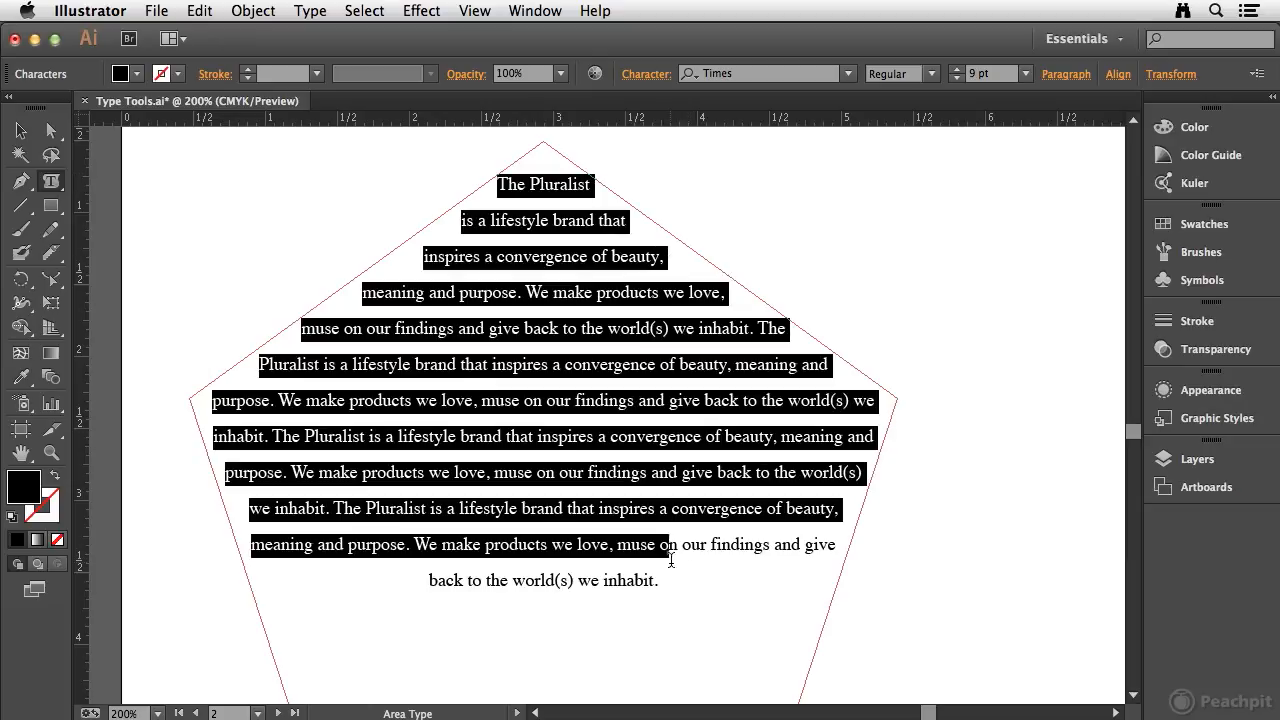
pyautogui.click(560, 442)
pyautogui.moveTo(406, 408); pyautogui.dragTo(635, 415)
pyautogui.click(645, 470)
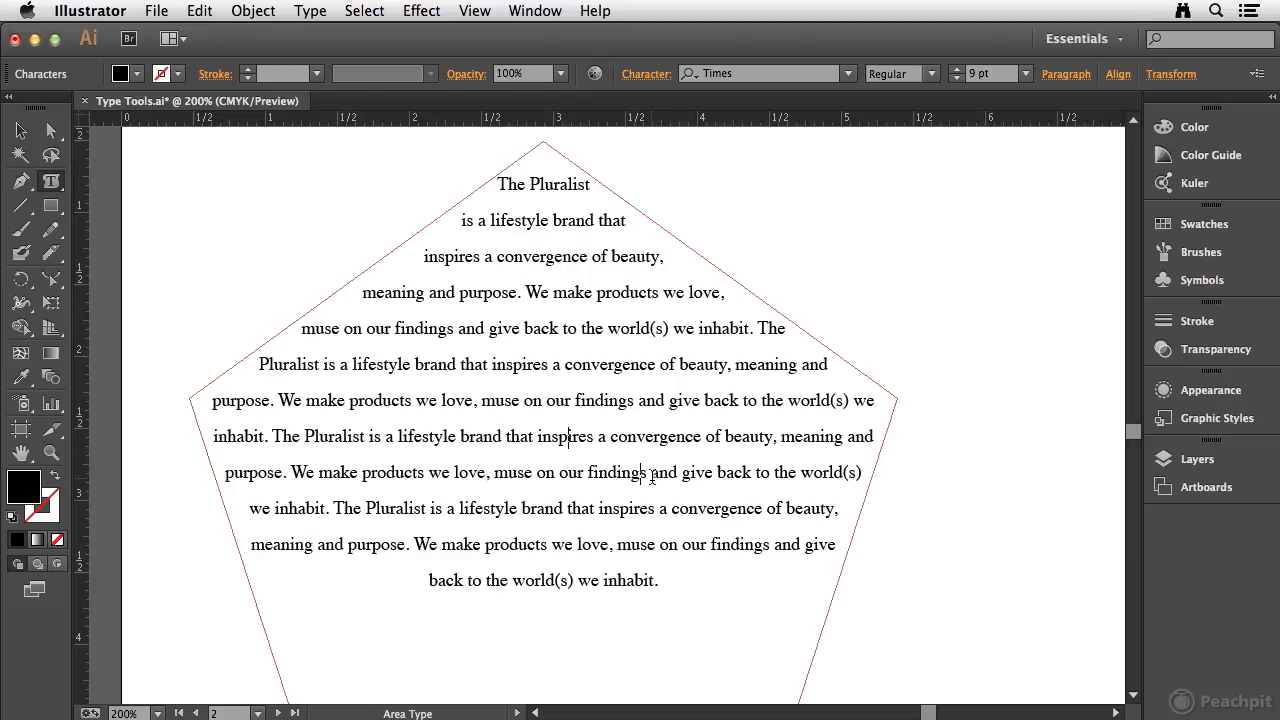
# - Open the Area Type Options for the pentagon's text and enable the preview
pyautogui.click(18, 132)
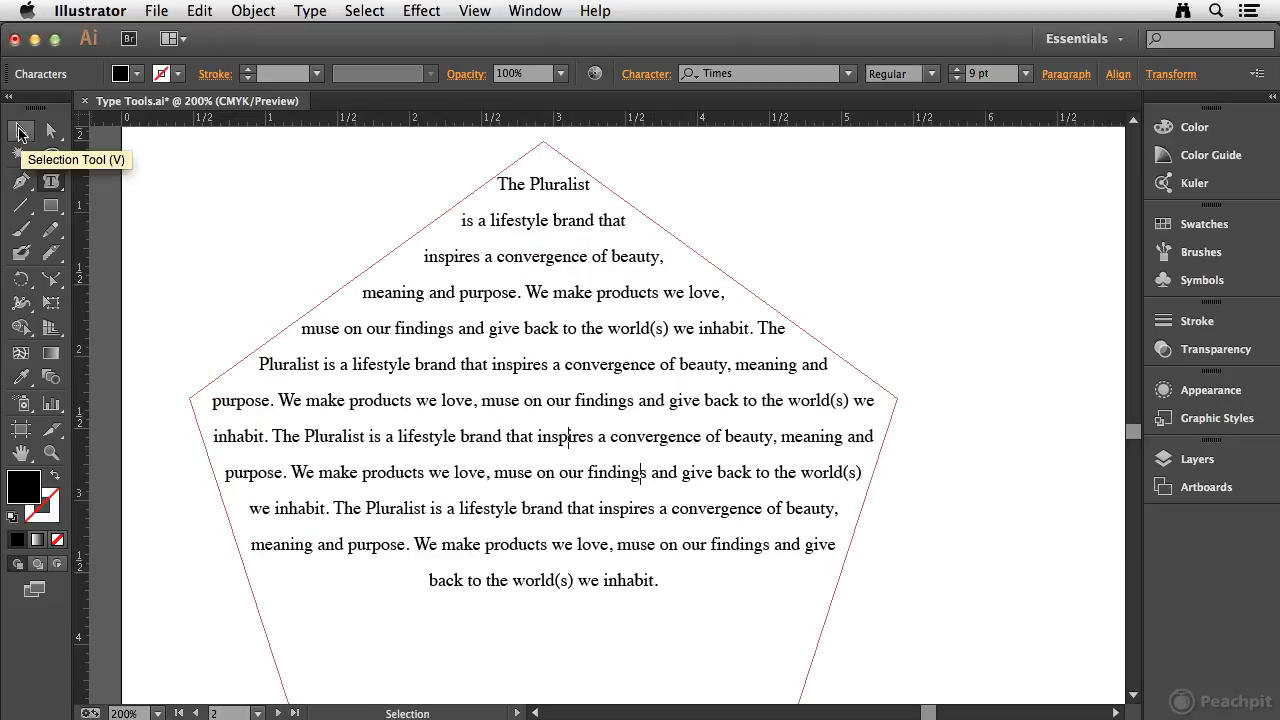
pyautogui.press('super+minus')
pyautogui.press('super+minus')
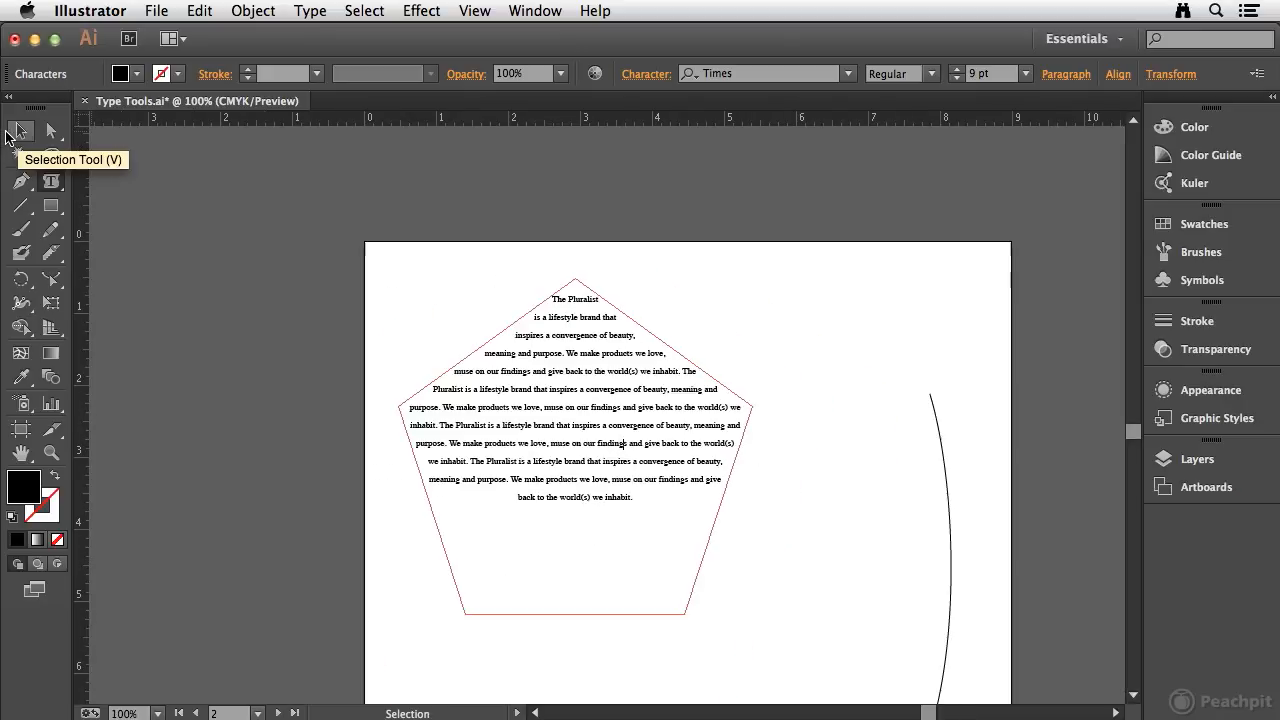
pyautogui.click(20, 133)
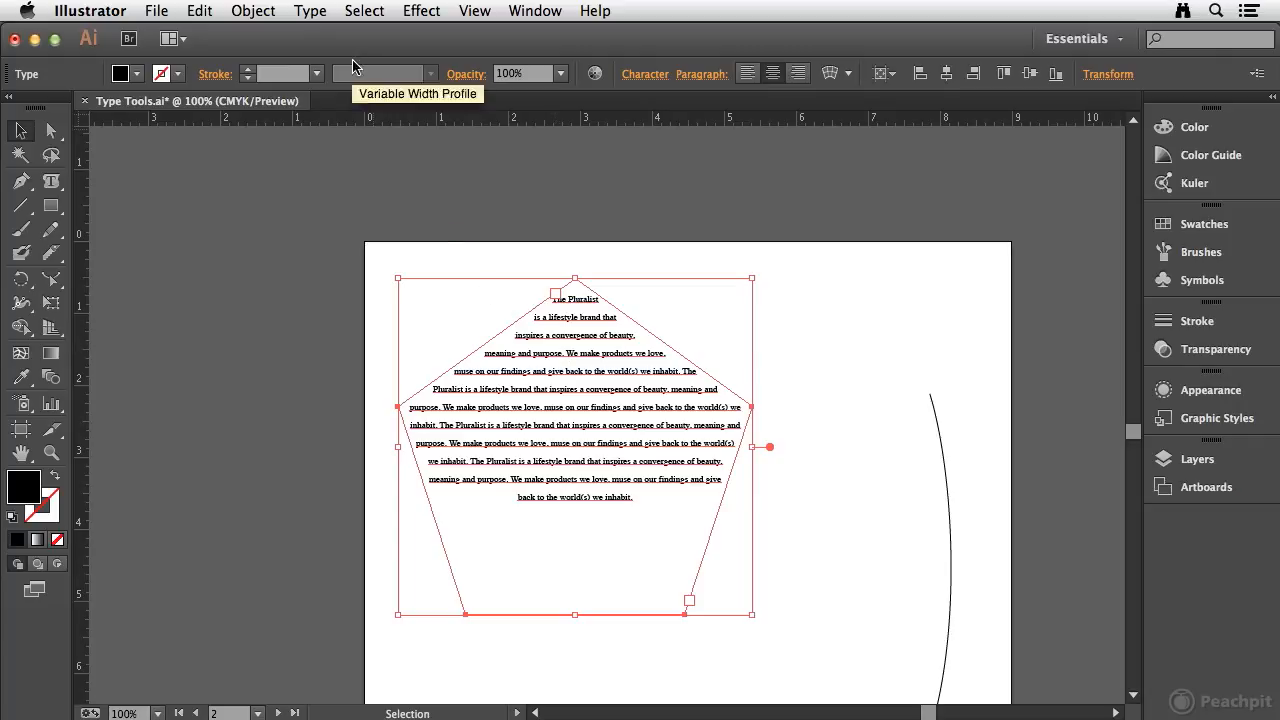
pyautogui.click(312, 12)
pyautogui.click(372, 155)
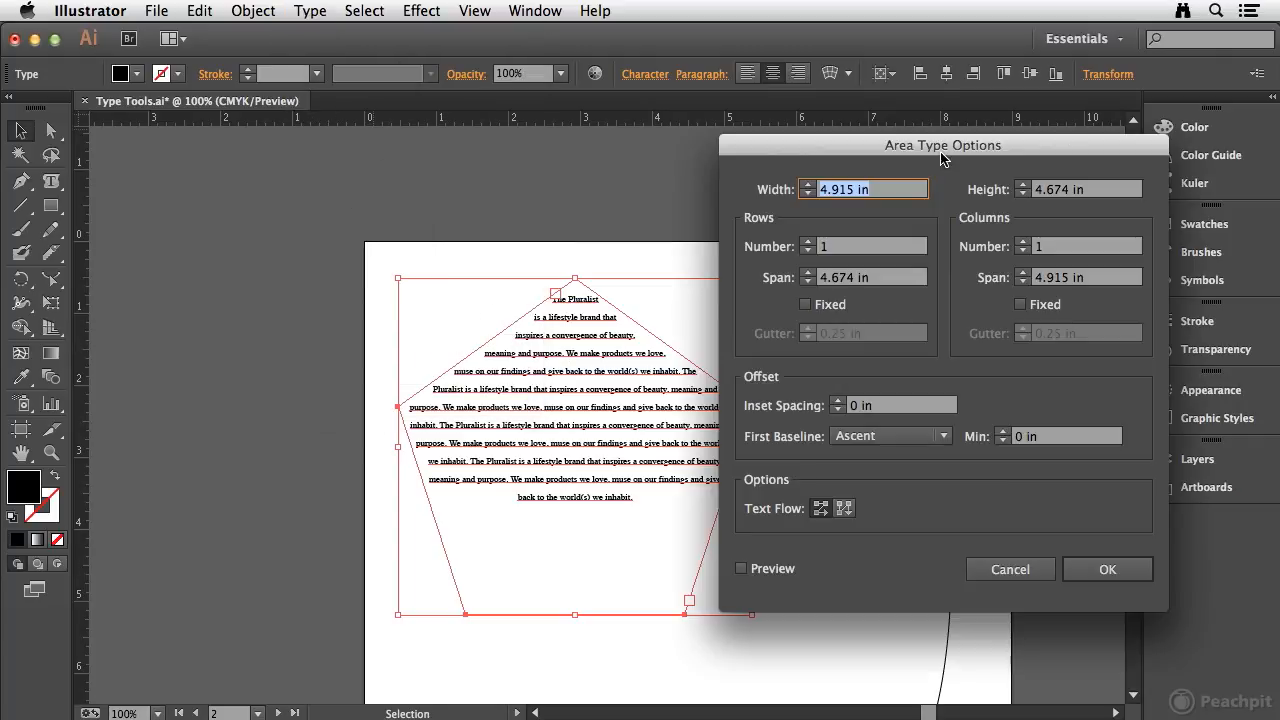
pyautogui.moveTo(908, 150); pyautogui.dragTo(965, 160)
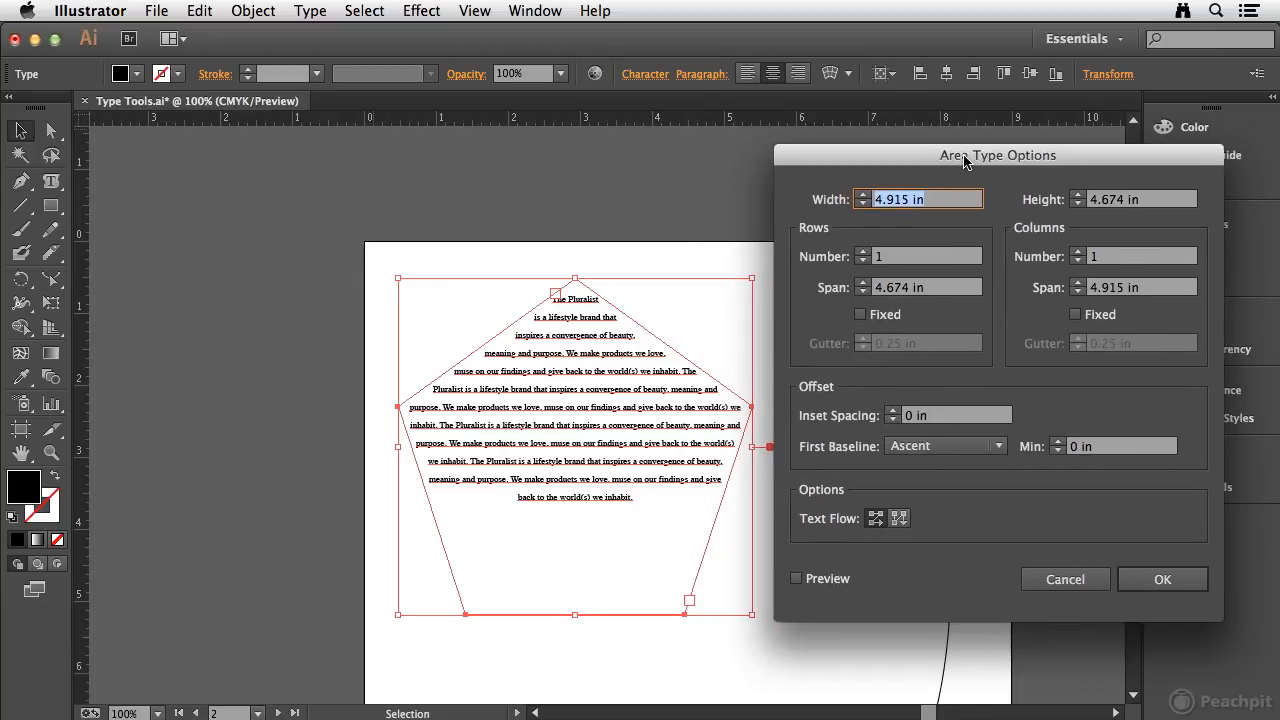
pyautogui.click(796, 578)
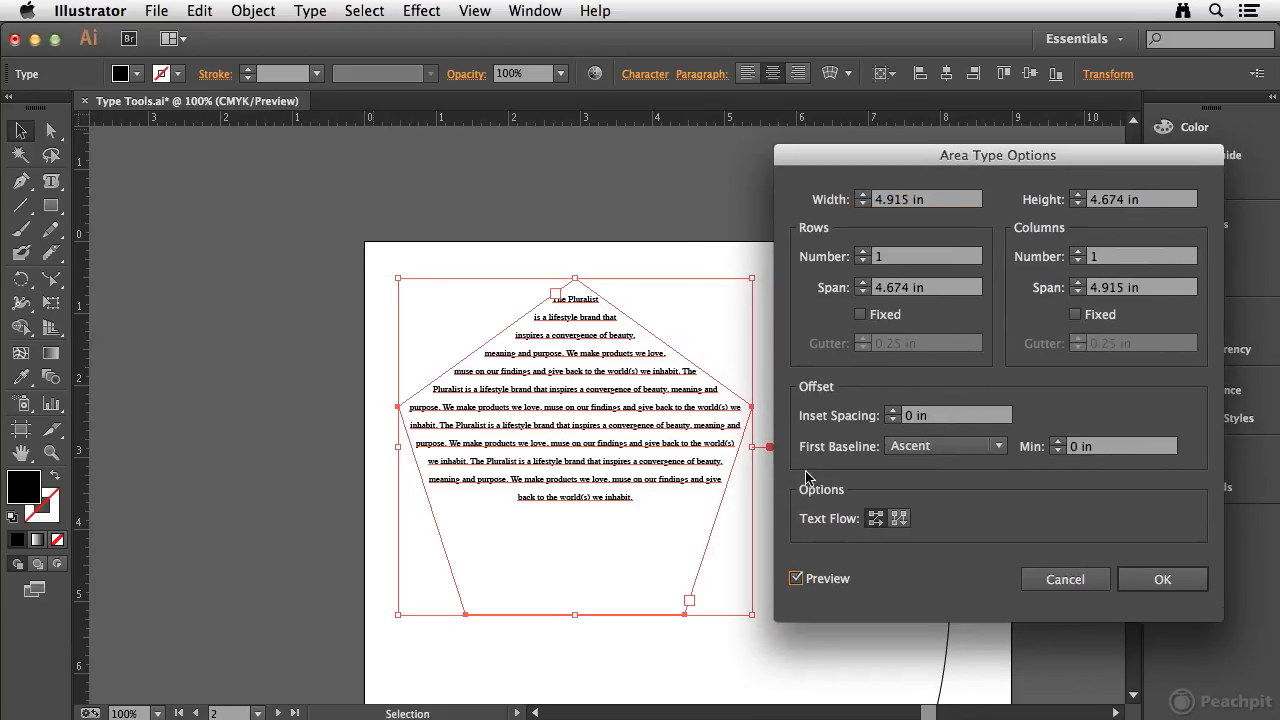
# - Try dividing the pentagon's text into 4 rows, and return it to 1 row
pyautogui.click(865, 251)
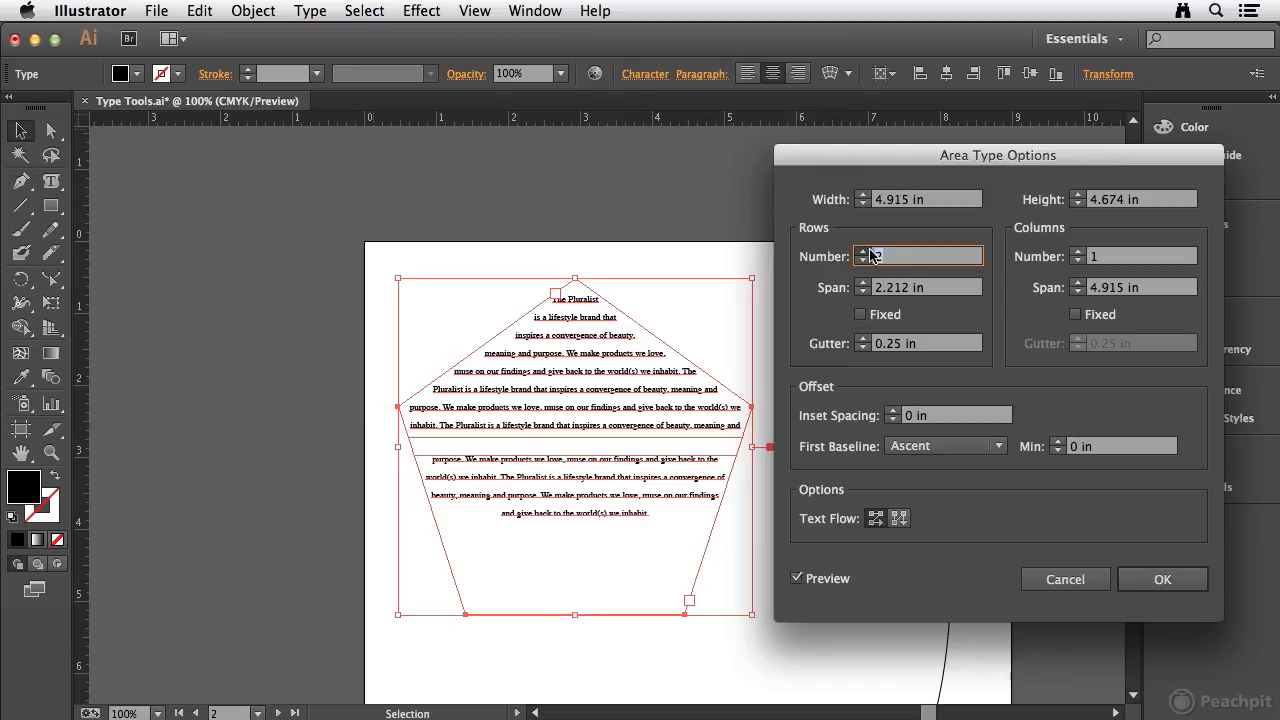
pyautogui.click(867, 251)
pyautogui.click(863, 252)
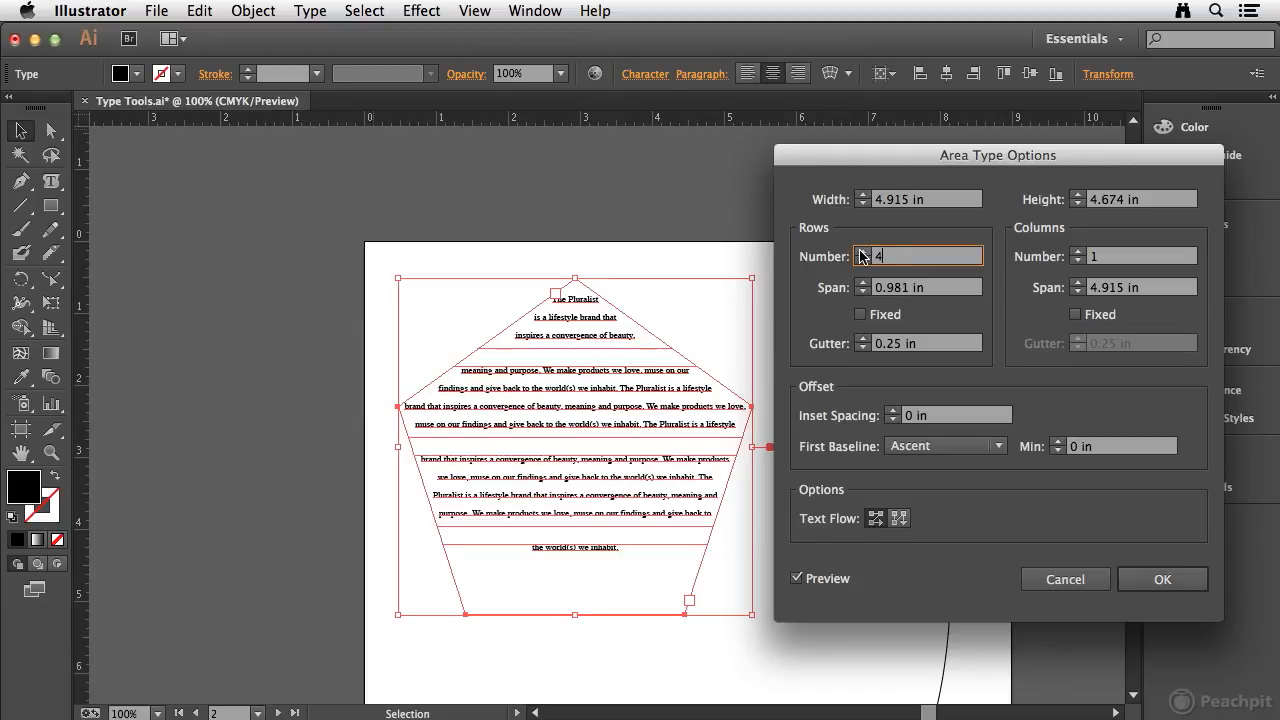
pyautogui.click(862, 262)
pyautogui.click(862, 262)
pyautogui.click(862, 262)
# - Try dividing the pentagon's text into 4 columns, and return it to 1 column
pyautogui.click(1078, 251)
pyautogui.click(1078, 251)
pyautogui.click(1078, 251)
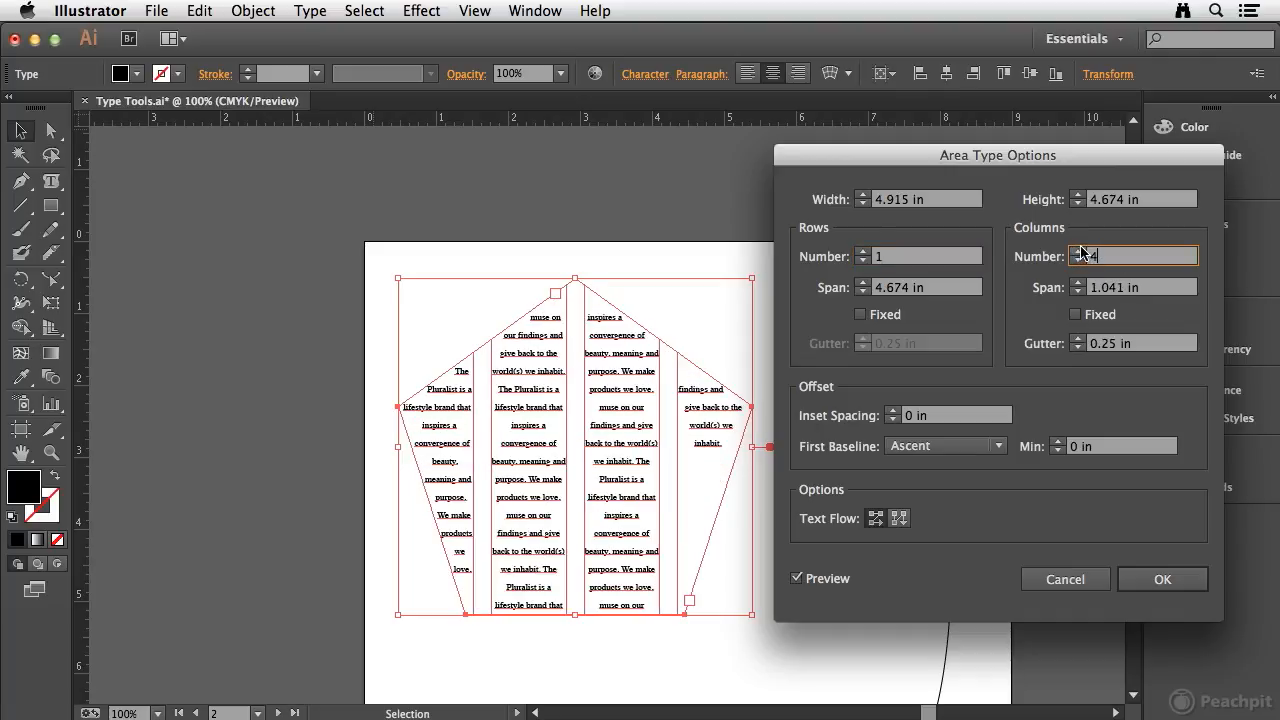
pyautogui.click(1079, 261)
pyautogui.click(1079, 261)
pyautogui.click(1079, 261)
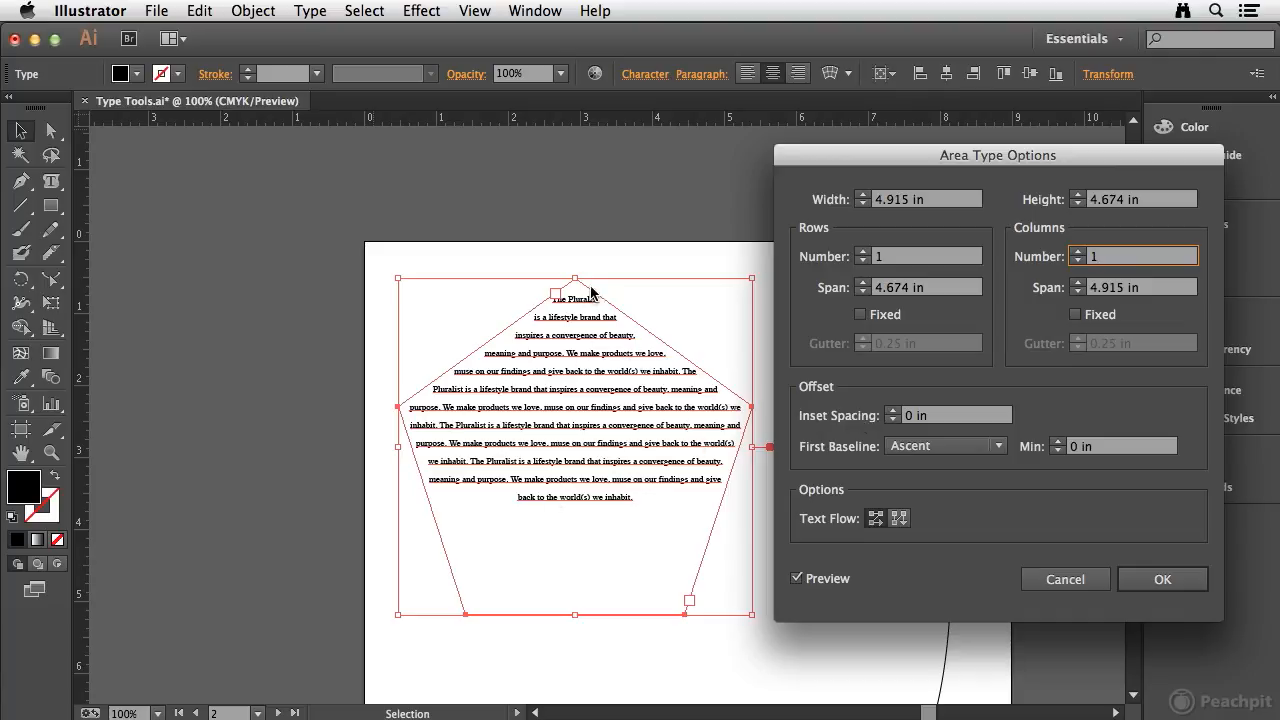
# - Set the inset spacing of the pentagon's text to 0.188 in and apply the area type options
pyautogui.click(892, 411)
pyautogui.click(893, 411)
pyautogui.click(894, 411)
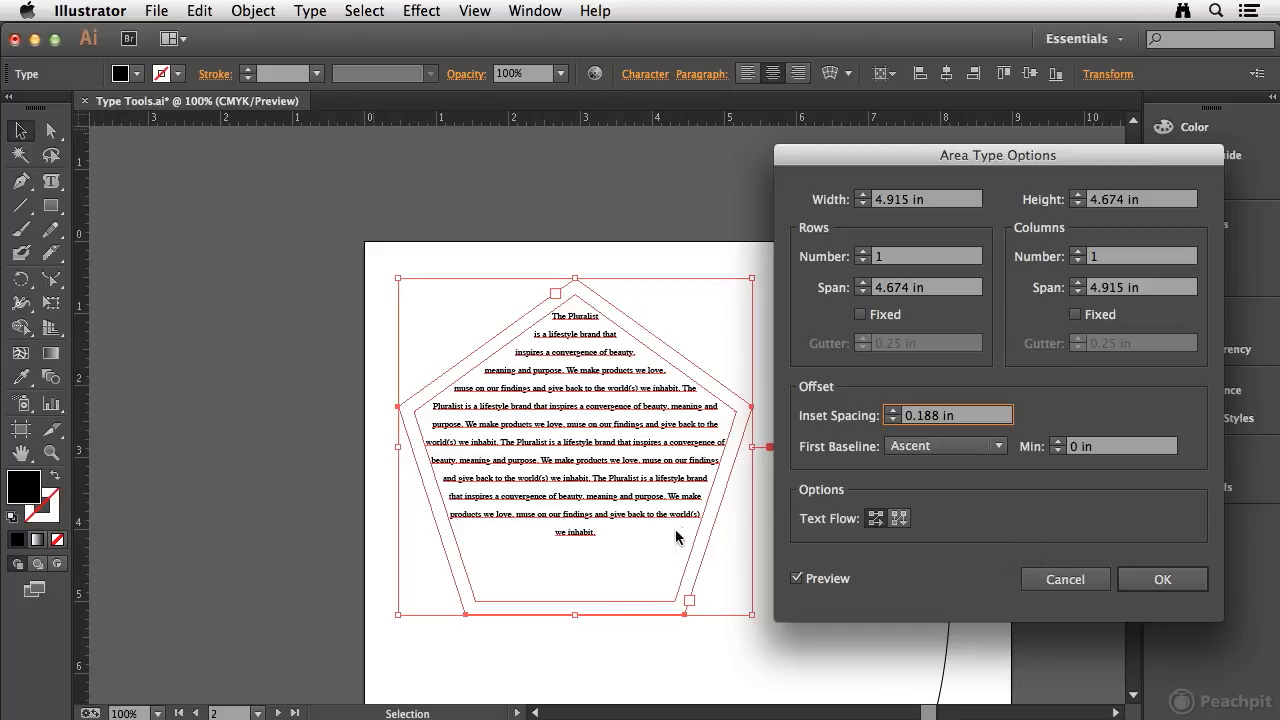
pyautogui.click(1163, 579)
# - Add the text "Type is great" along the horizontal wavy line above the black rectangle with the Type on a Path tool
pyautogui.press('space')
pyautogui.moveTo(550, 530); pyautogui.dragTo(509, 277)
pyautogui.moveTo(50, 181); pyautogui.dragTo(157, 238)
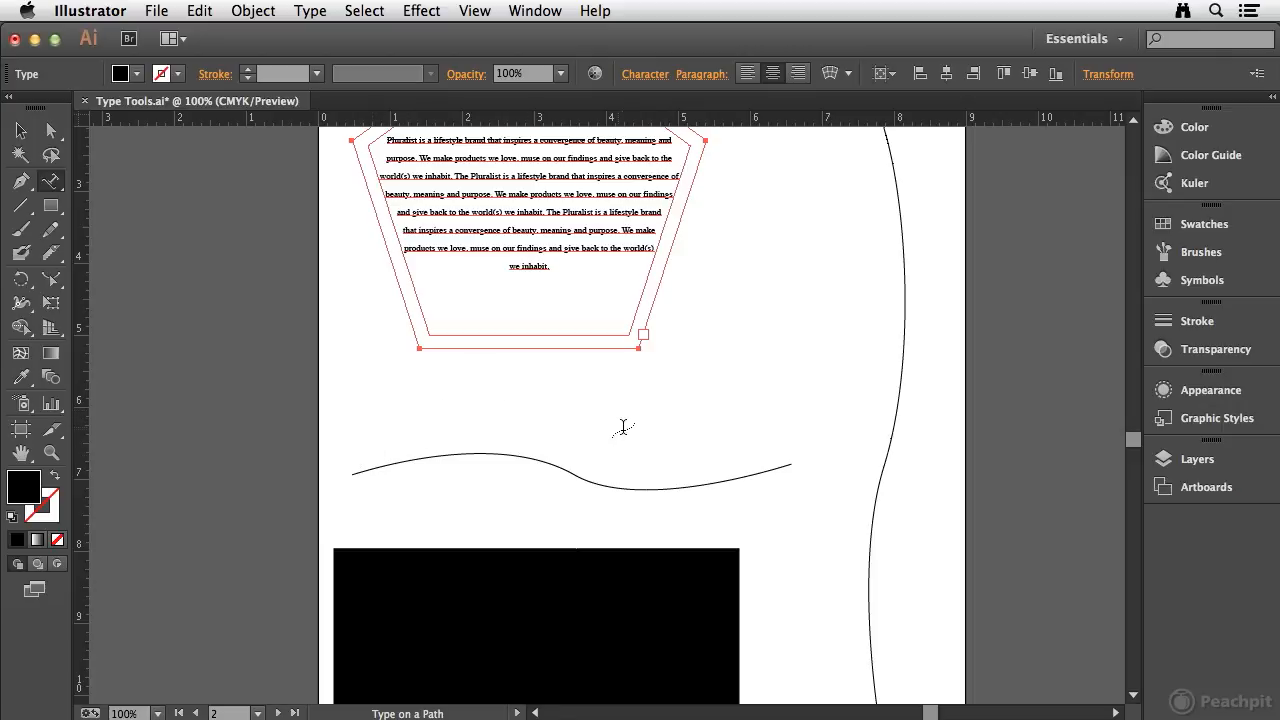
pyautogui.click(368, 468)
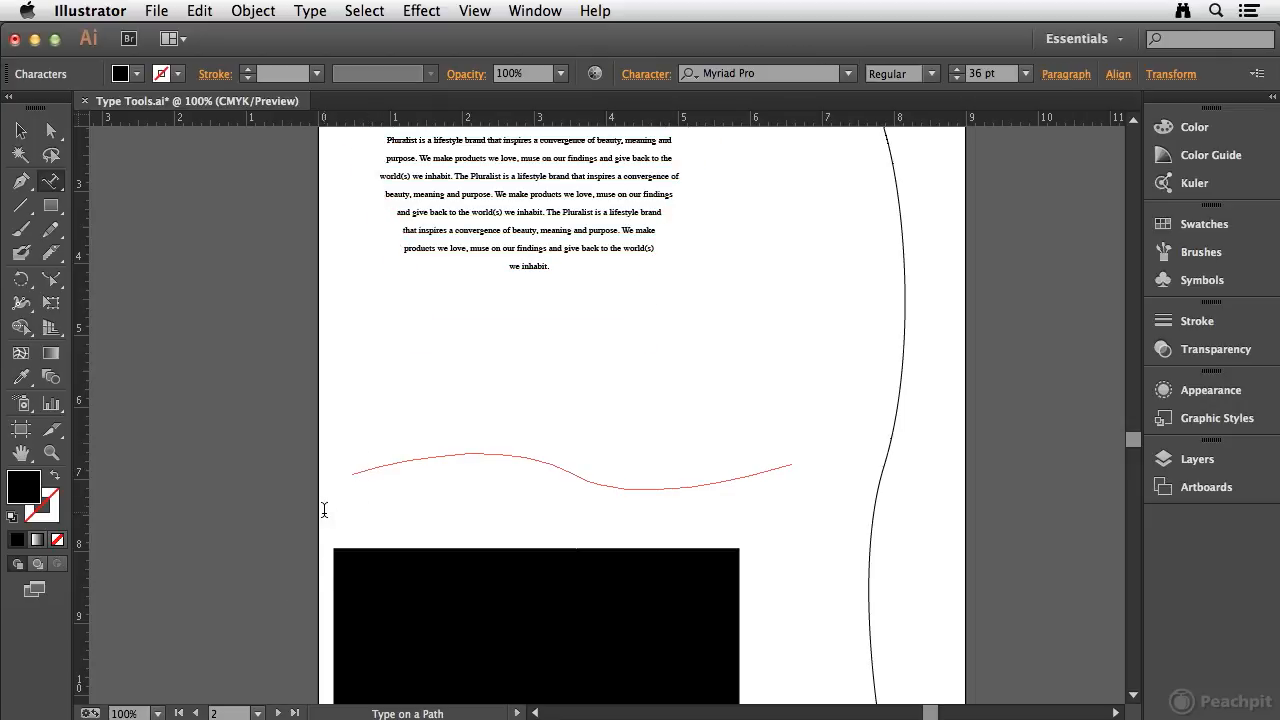
pyautogui.write('Type')
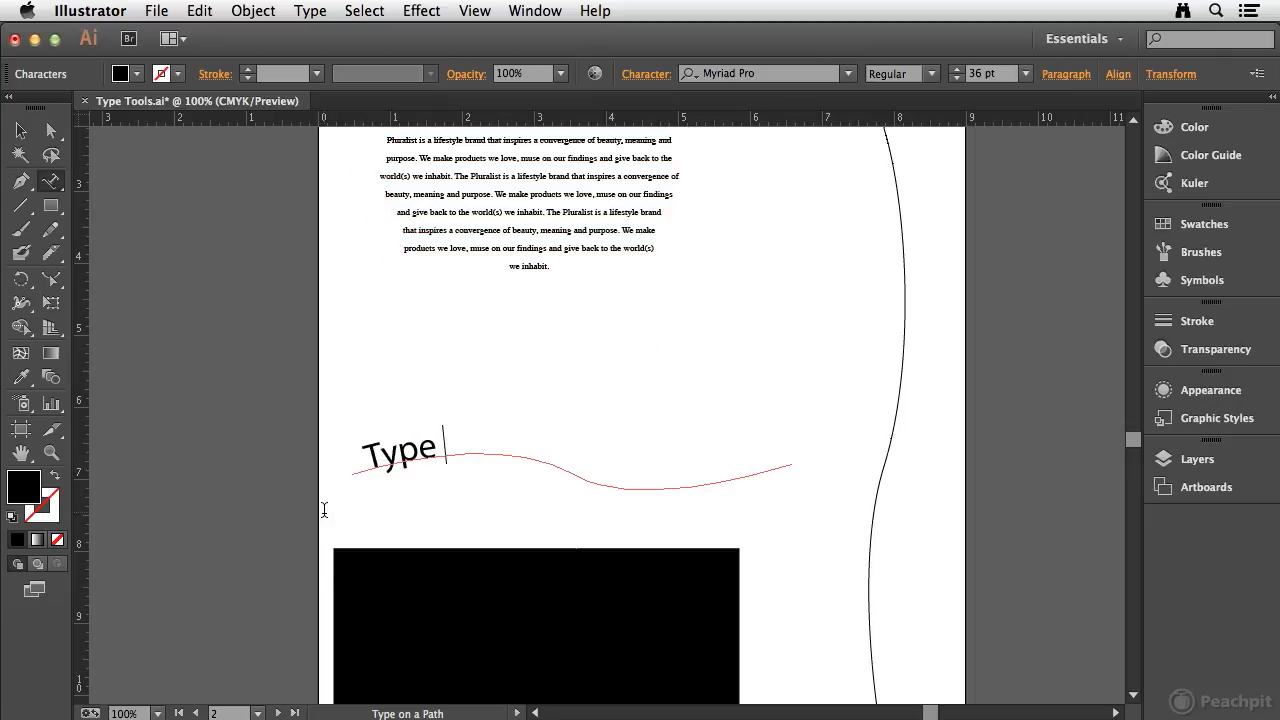
pyautogui.write('great')
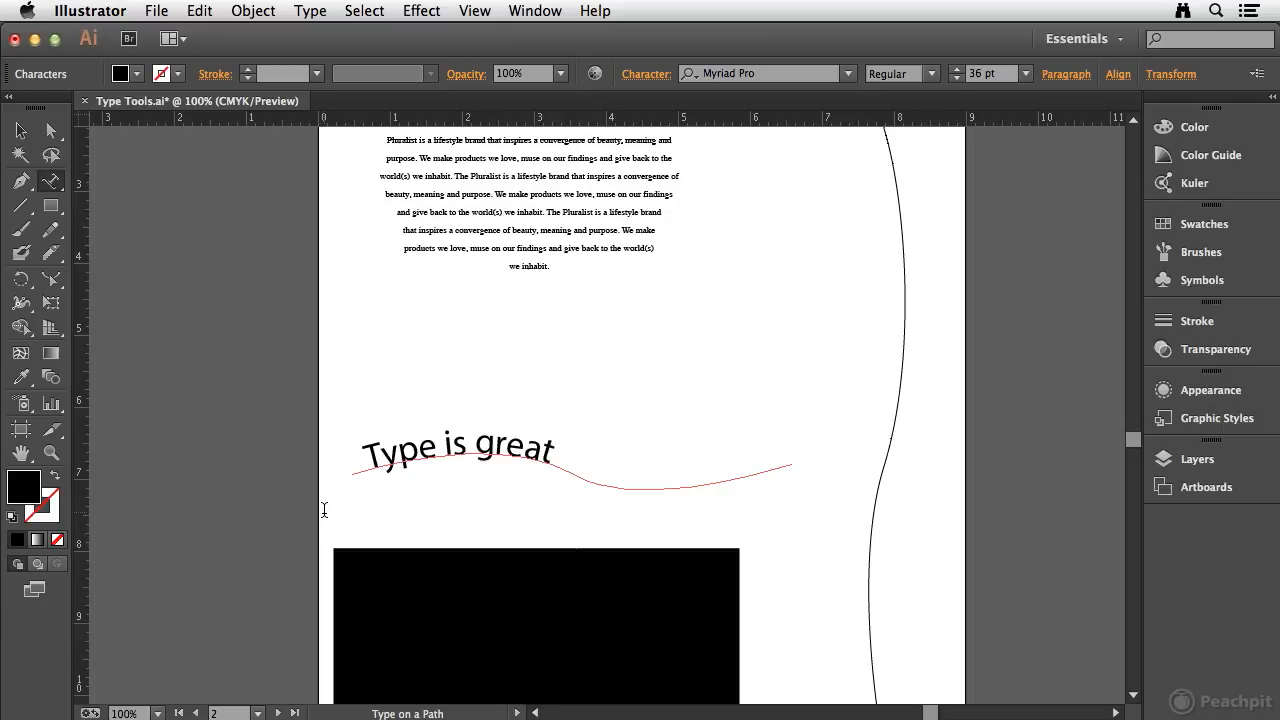
pyautogui.press('Escape')
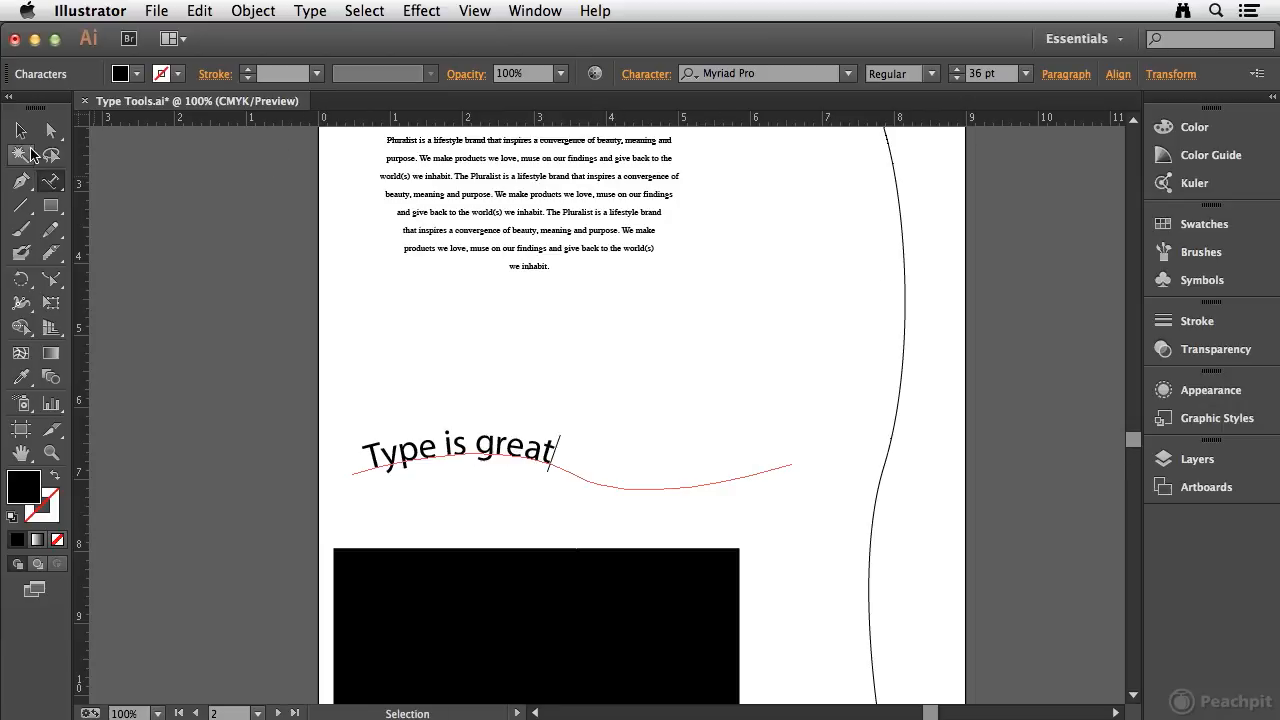
# - Shift the start and end brackets of the wavy line's text inward, and flip the text to the other side of the path
pyautogui.moveTo(322, 395); pyautogui.dragTo(848, 520)
pyautogui.moveTo(691, 503); pyautogui.dragTo(751, 339)
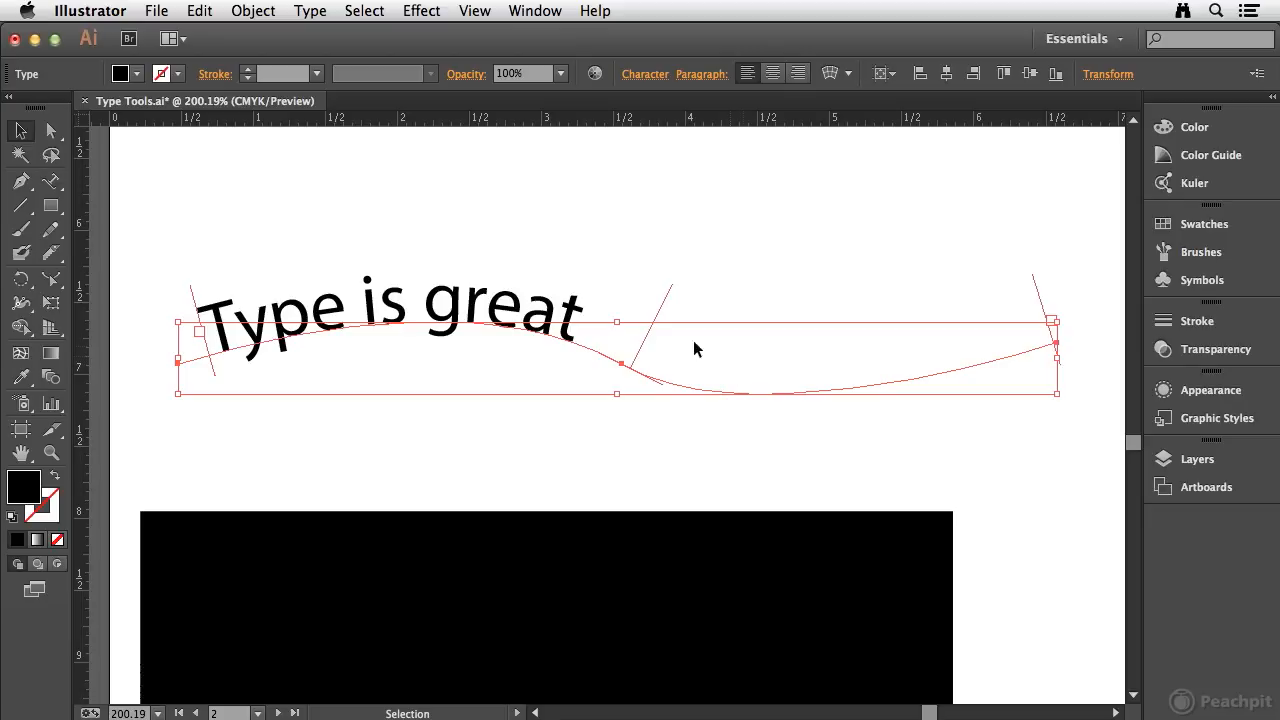
pyautogui.moveTo(193, 297); pyautogui.dragTo(405, 280)
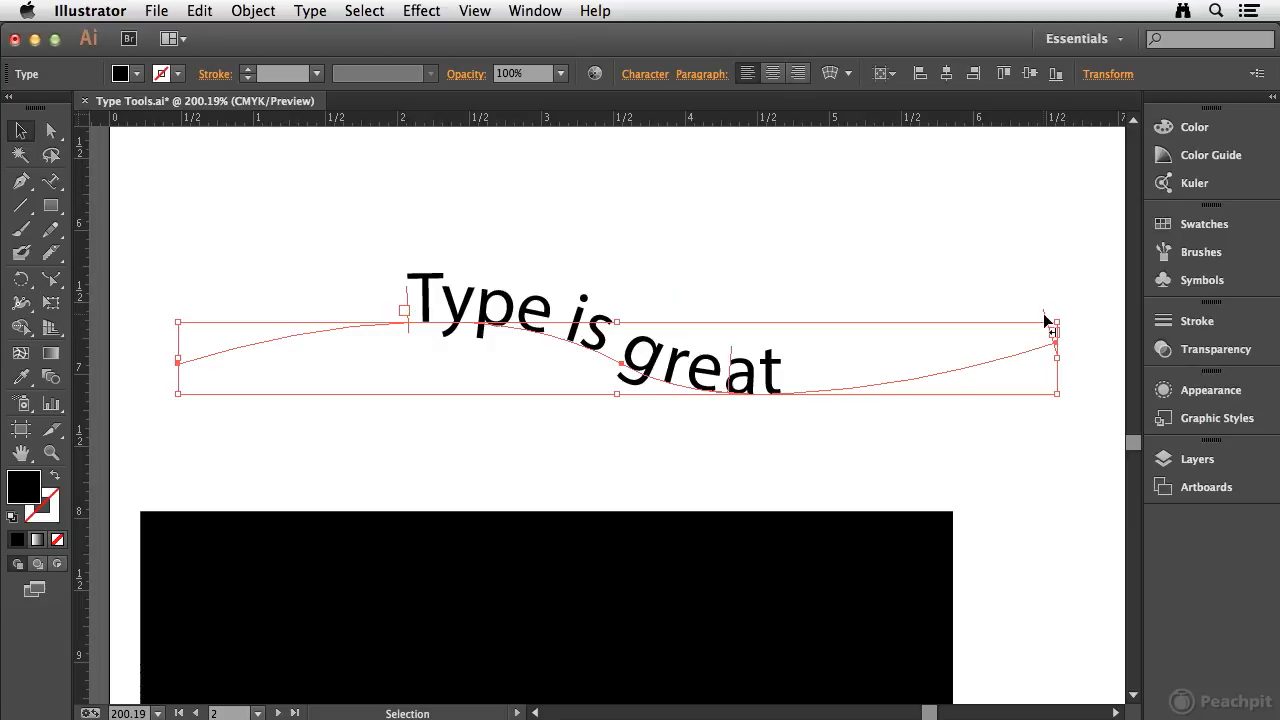
pyautogui.moveTo(1044, 320); pyautogui.dragTo(804, 360)
pyautogui.moveTo(625, 322); pyautogui.dragTo(556, 478)
pyautogui.click(397, 401)
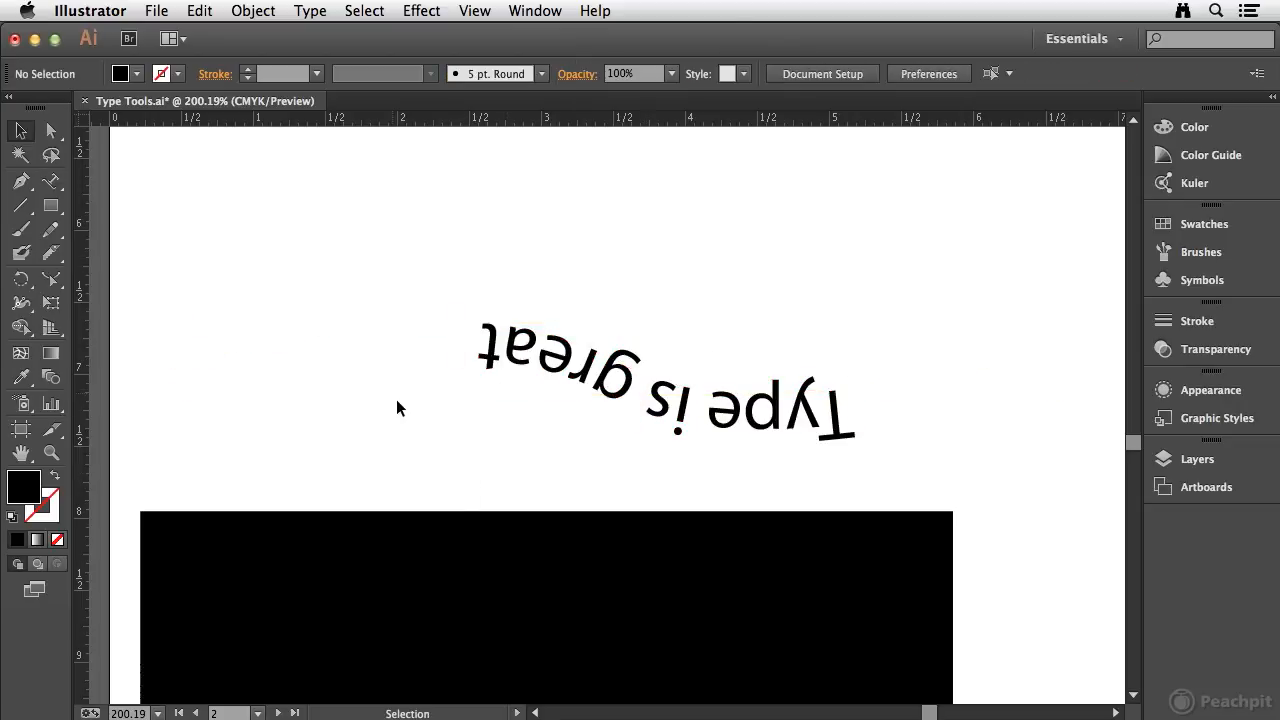
# - Add the vertical point text "Type is great" between the black rectangle and the tall wavy line using the Vertical Type tool
pyautogui.moveTo(50, 181); pyautogui.dragTo(163, 254)
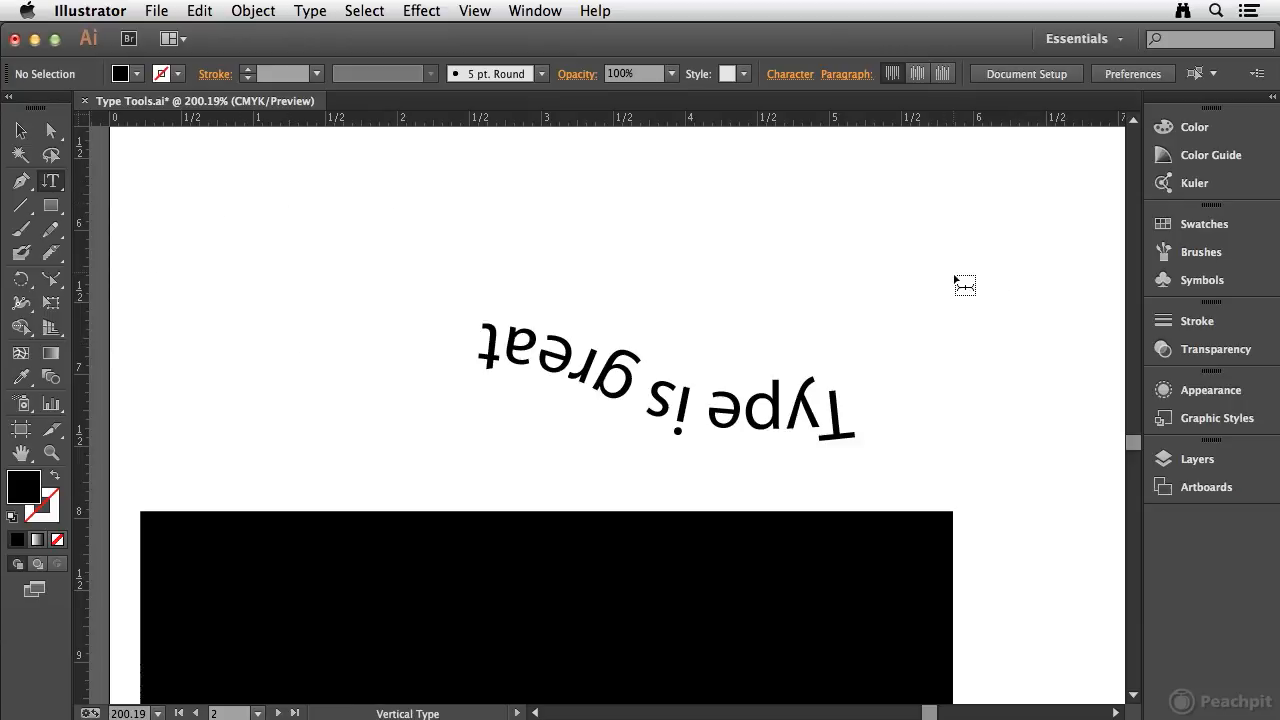
pyautogui.press('space')
pyautogui.moveTo(1037, 308); pyautogui.dragTo(617, 180)
pyautogui.moveTo(637, 360); pyautogui.dragTo(565, 216)
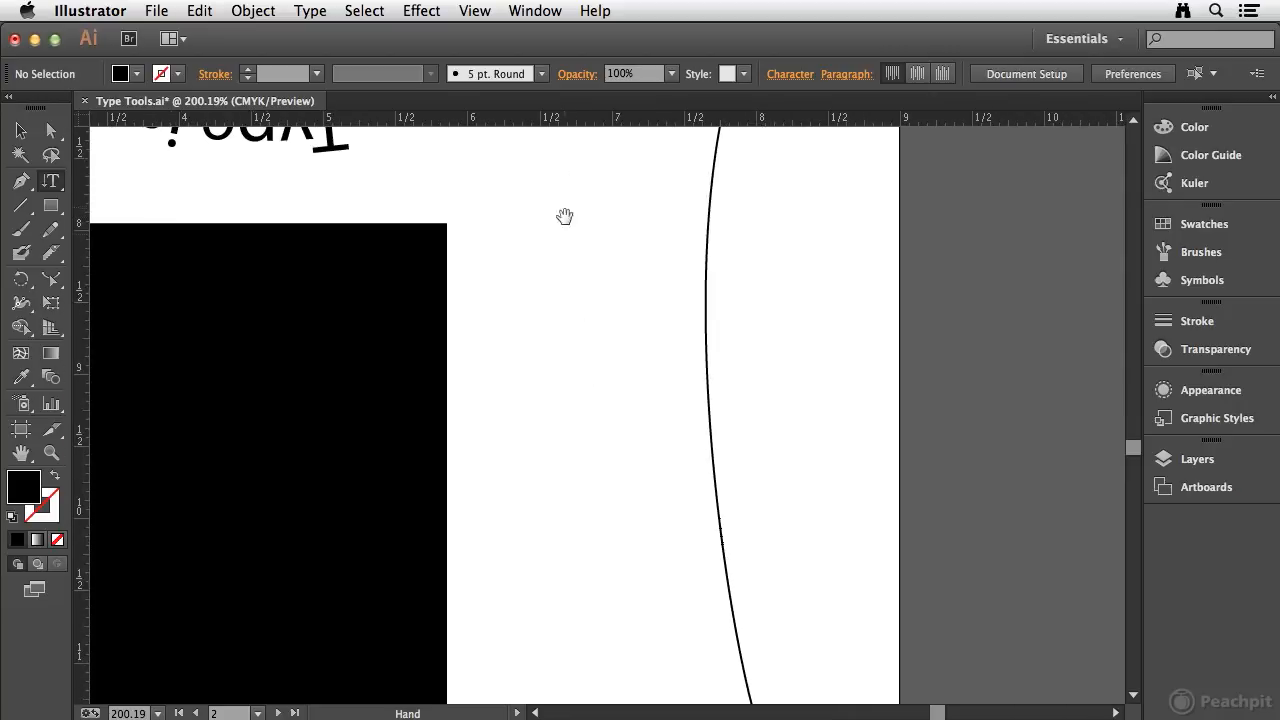
pyautogui.click(530, 292)
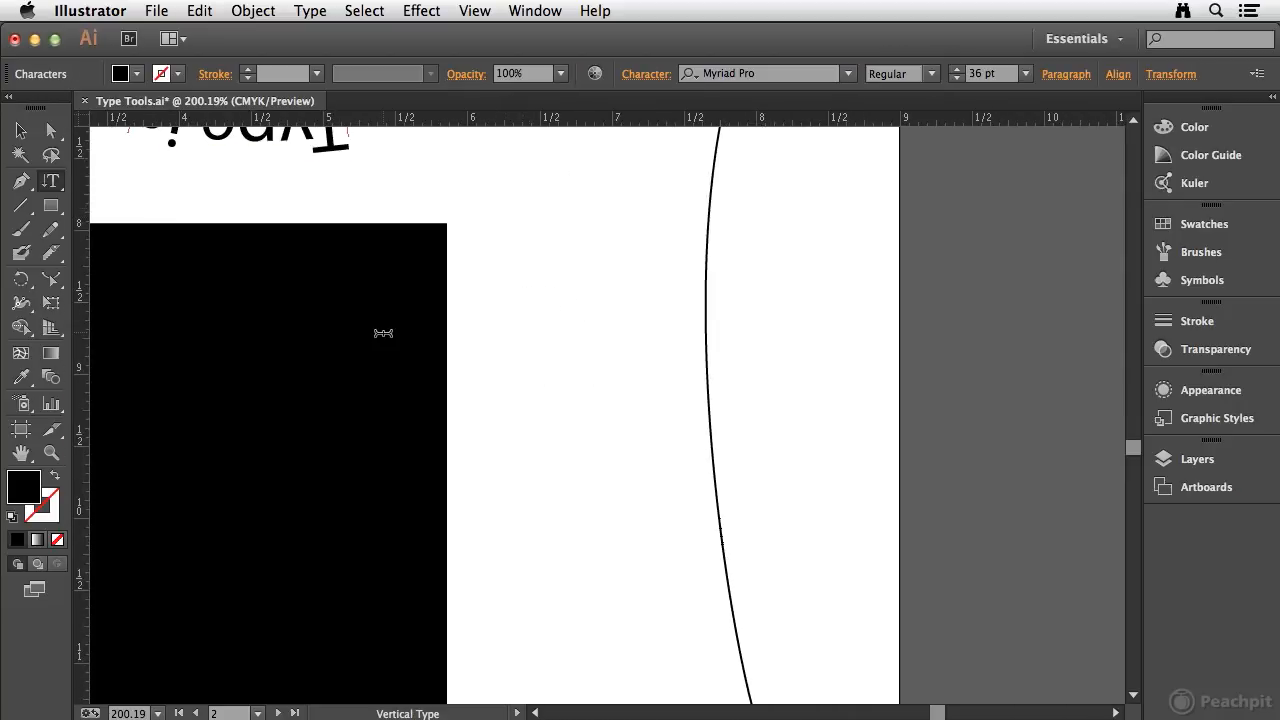
pyautogui.write('Ty')
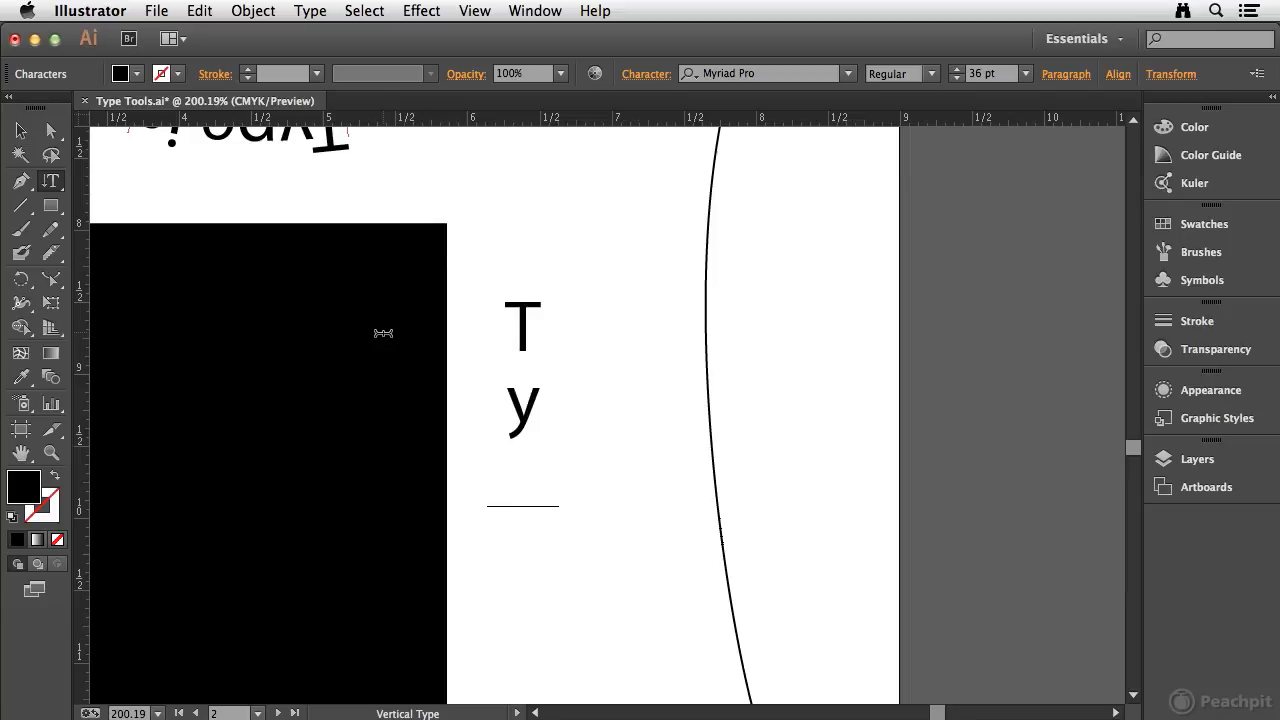
pyautogui.write('peis great')
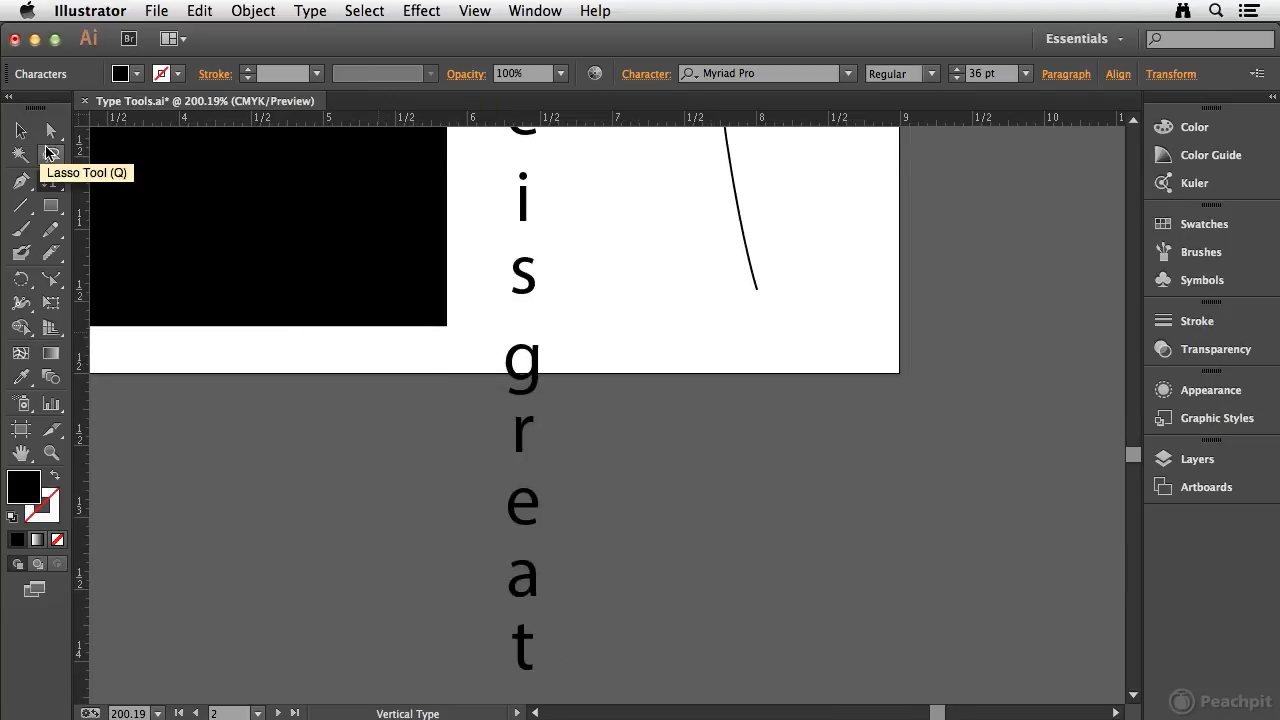
# - Move the vertical "Type is great" text upward so that it fits on the artboard beside the black rectangle
pyautogui.click(20, 130)
pyautogui.moveTo(636, 249); pyautogui.dragTo(651, 677)
pyautogui.moveTo(573, 489); pyautogui.dragTo(599, 303)
pyautogui.press('super+z')
pyautogui.click(642, 382)
pyautogui.moveTo(561, 420); pyautogui.dragTo(644, 92)
pyautogui.moveTo(649, 309); pyautogui.dragTo(651, 557)
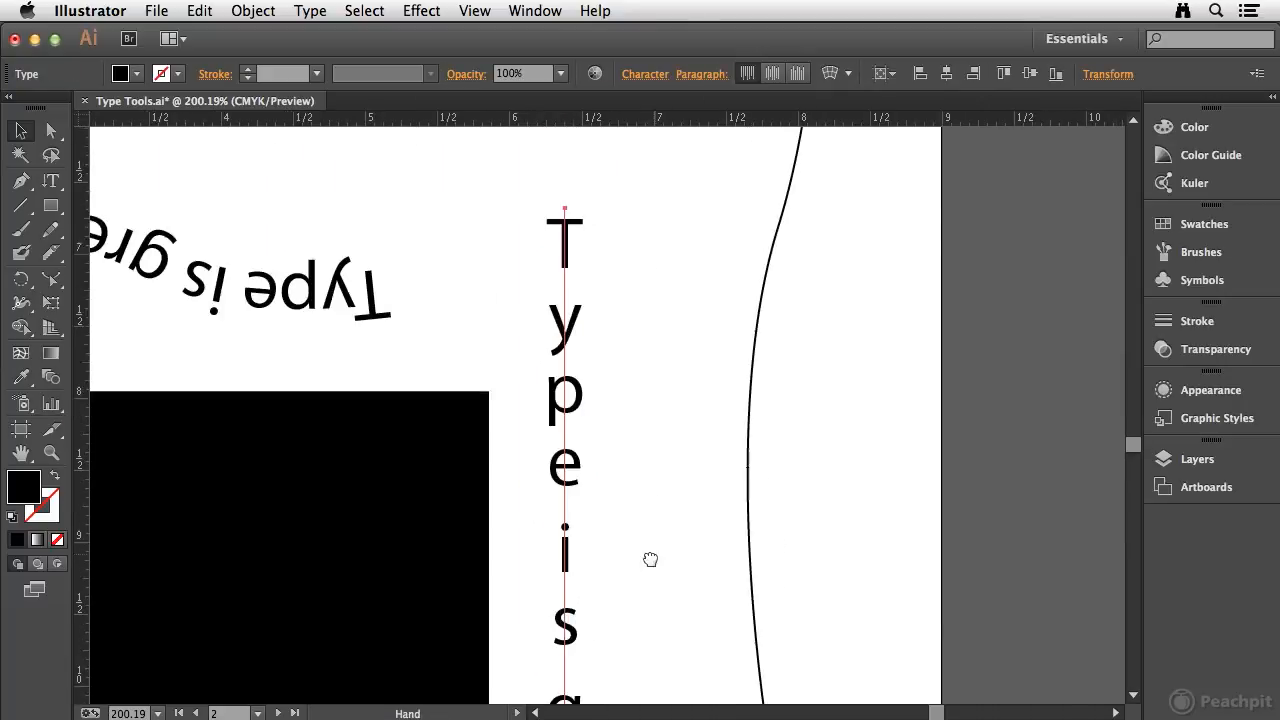
pyautogui.moveTo(560, 415); pyautogui.dragTo(560, 340)
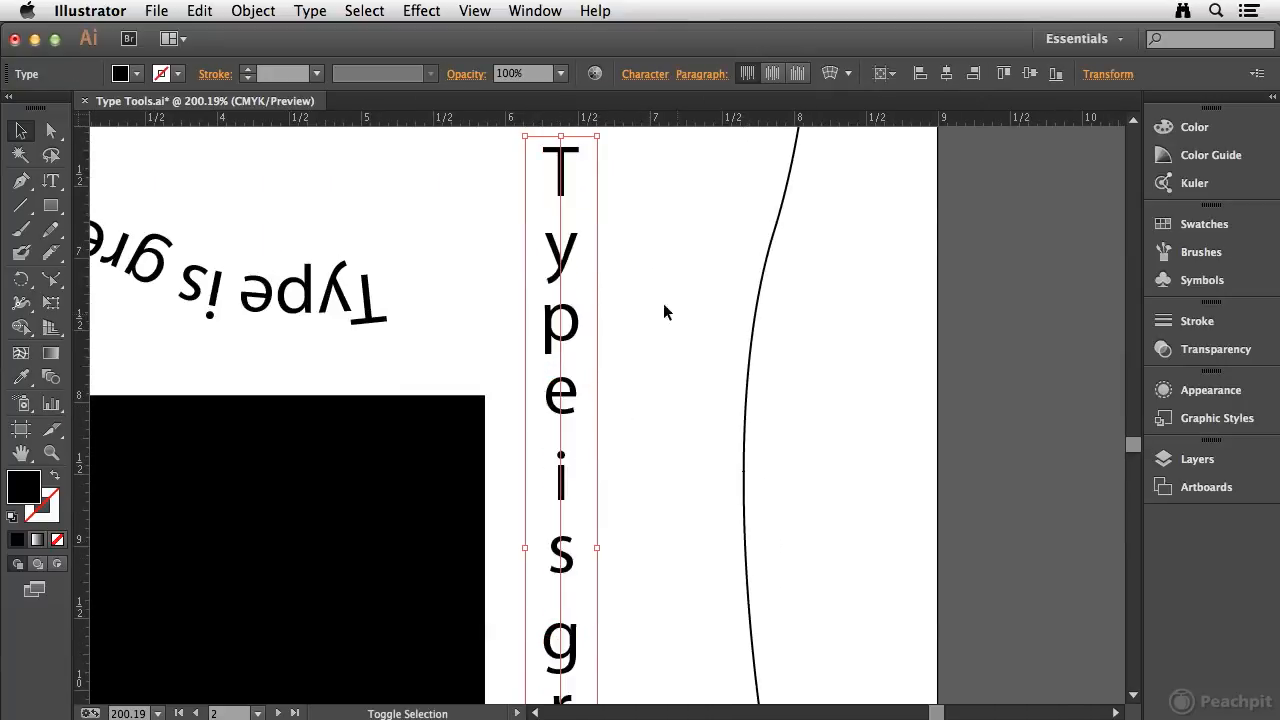
# - Place "Type is great" along the tall wavy line with the Vertical Type on a Path tool, and select its characters
pyautogui.doubleClick(572, 360)
pyautogui.moveTo(566, 179)
pyautogui.mouseDown()
pyautogui.moveTo(575, 668)
pyautogui.moveTo(579, 516)
pyautogui.moveTo(544, 204)
pyautogui.moveTo(573, 167)
pyautogui.mouseUp()
pyautogui.click(572, 169)
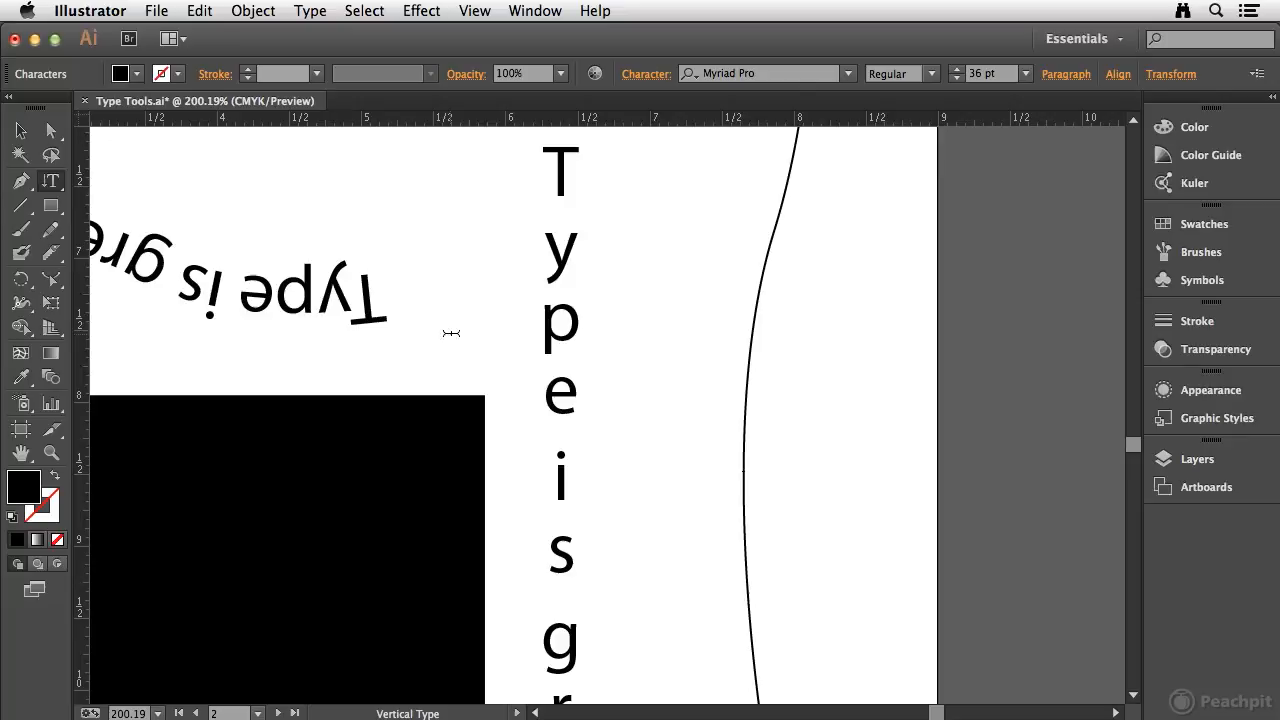
pyautogui.click(51, 181)
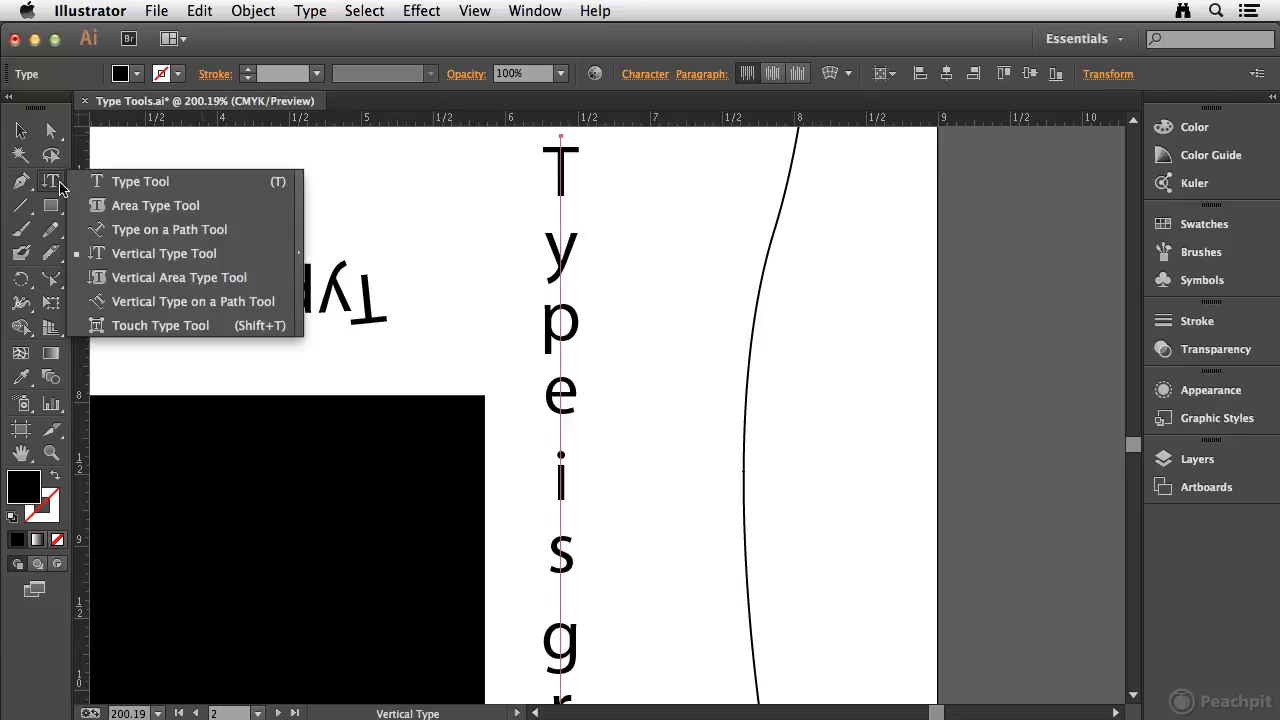
pyautogui.click(217, 301)
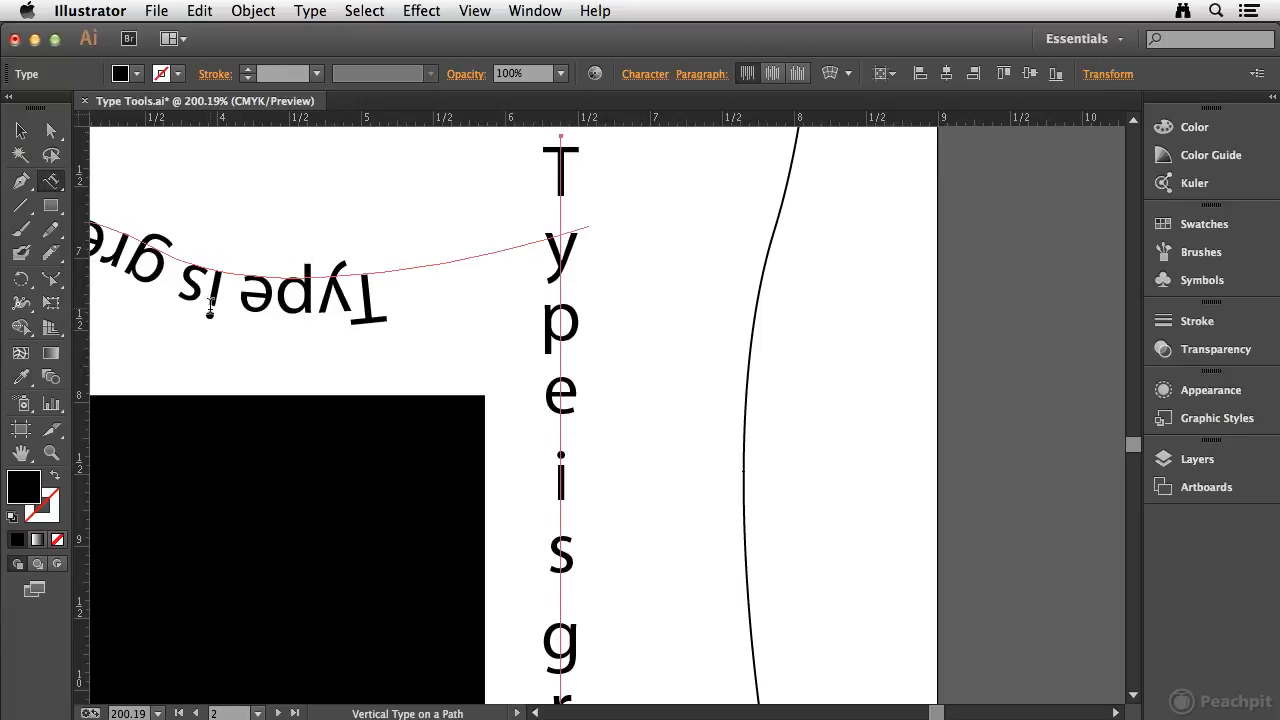
pyautogui.press('super+minus')
pyautogui.press('super+minus')
pyautogui.press('super+minus')
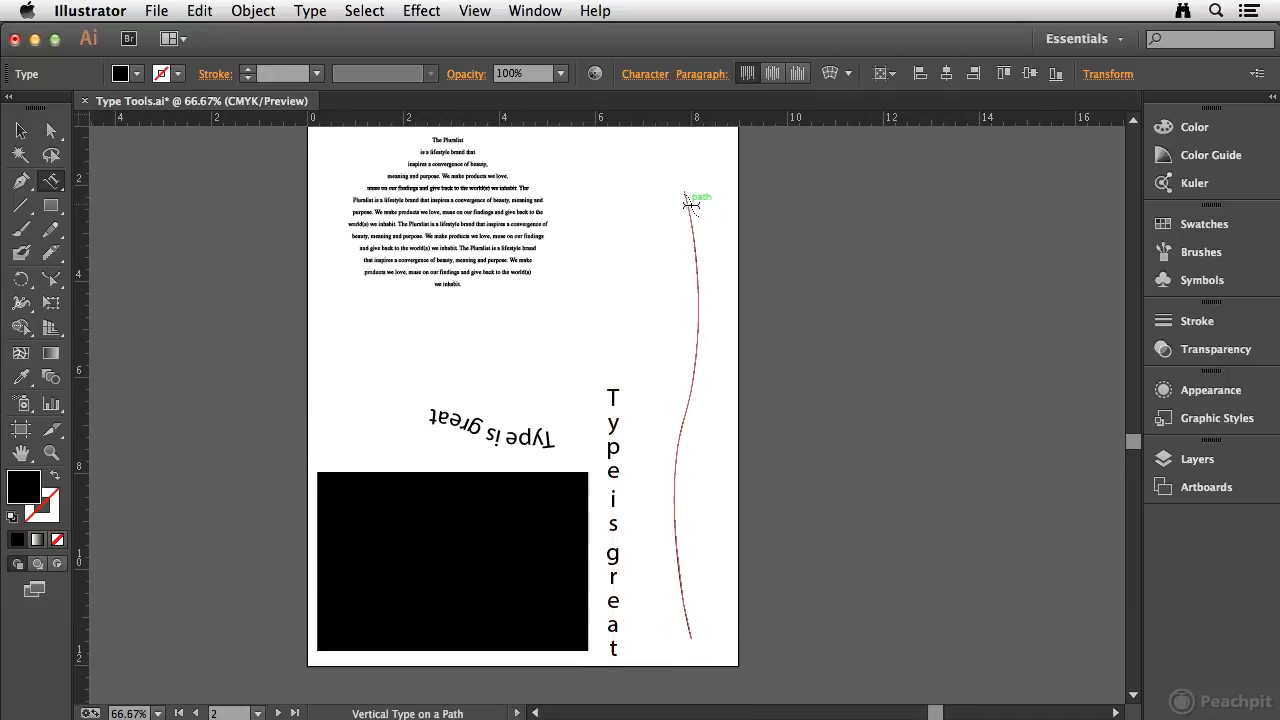
pyautogui.click(689, 204)
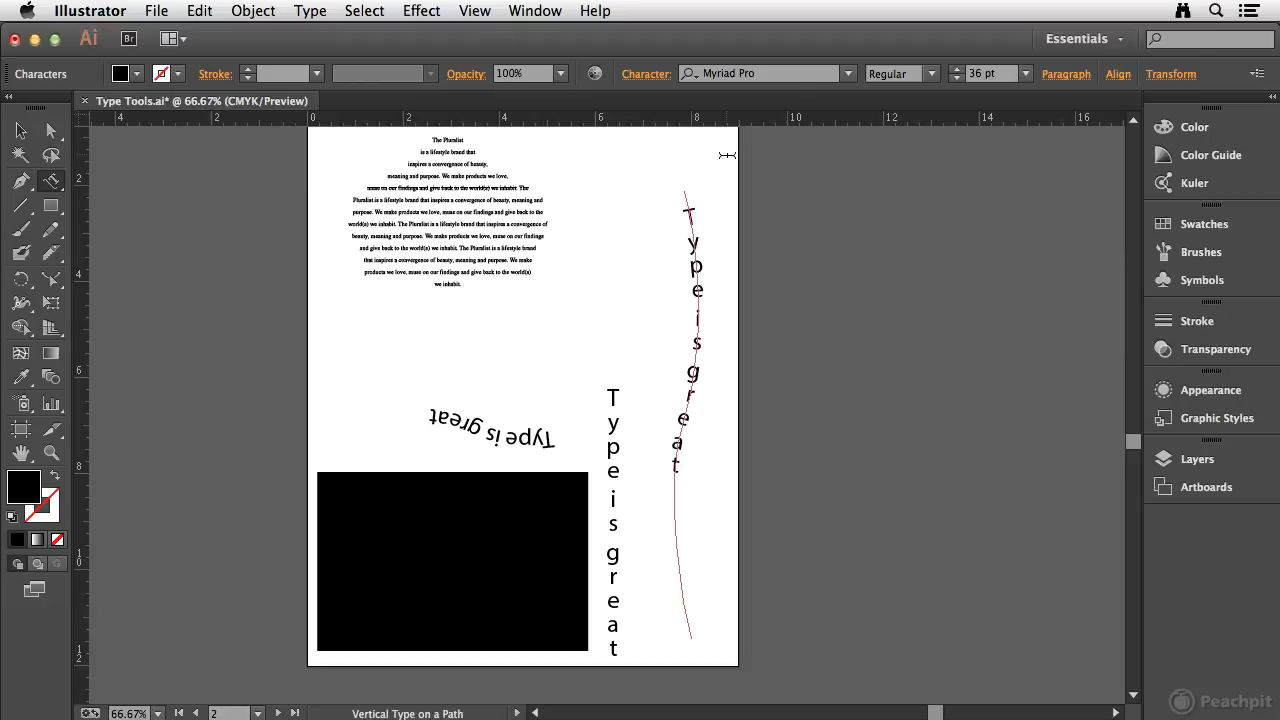
pyautogui.moveTo(677, 474); pyautogui.dragTo(688, 200)
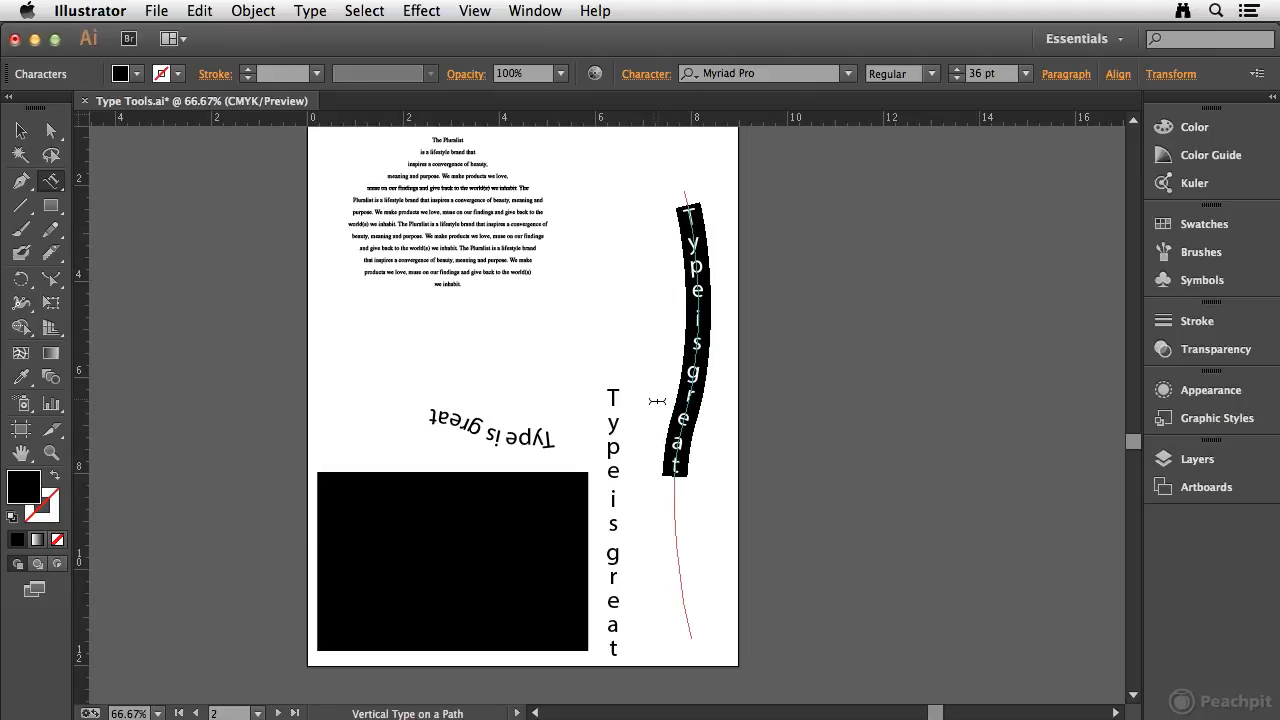
# - Activate the Touch Type tool and display Artboard 3 with the TROPICAL TREKS title
pyautogui.moveTo(51, 180); pyautogui.dragTo(175, 329)
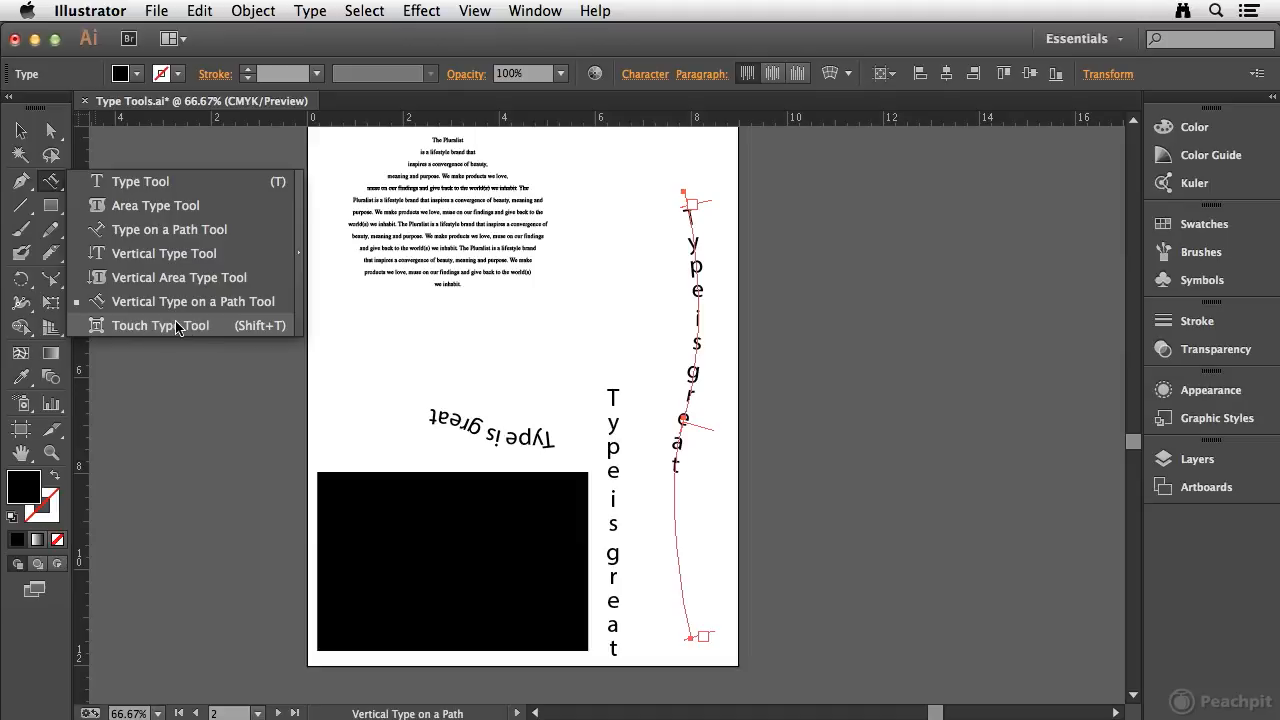
pyautogui.moveTo(178, 327); pyautogui.dragTo(179, 328)
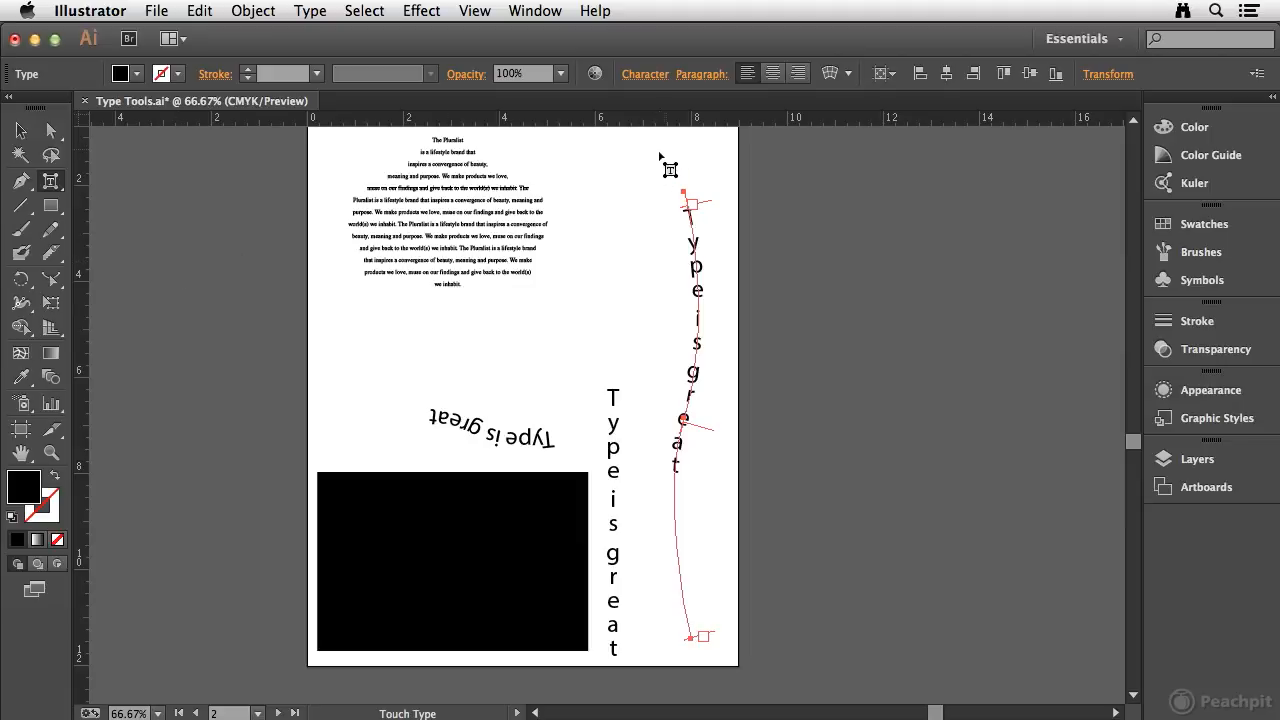
pyautogui.click(50, 175)
pyautogui.click(50, 176)
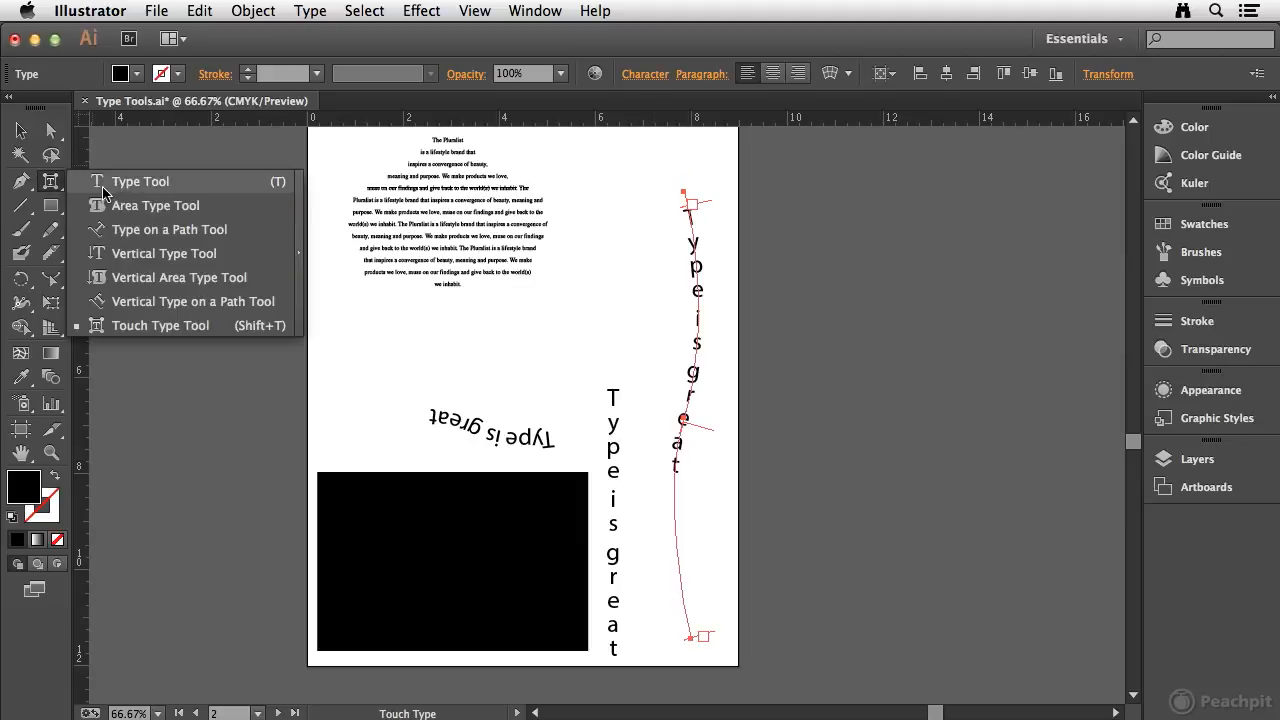
pyautogui.click(170, 297)
pyautogui.click(52, 180)
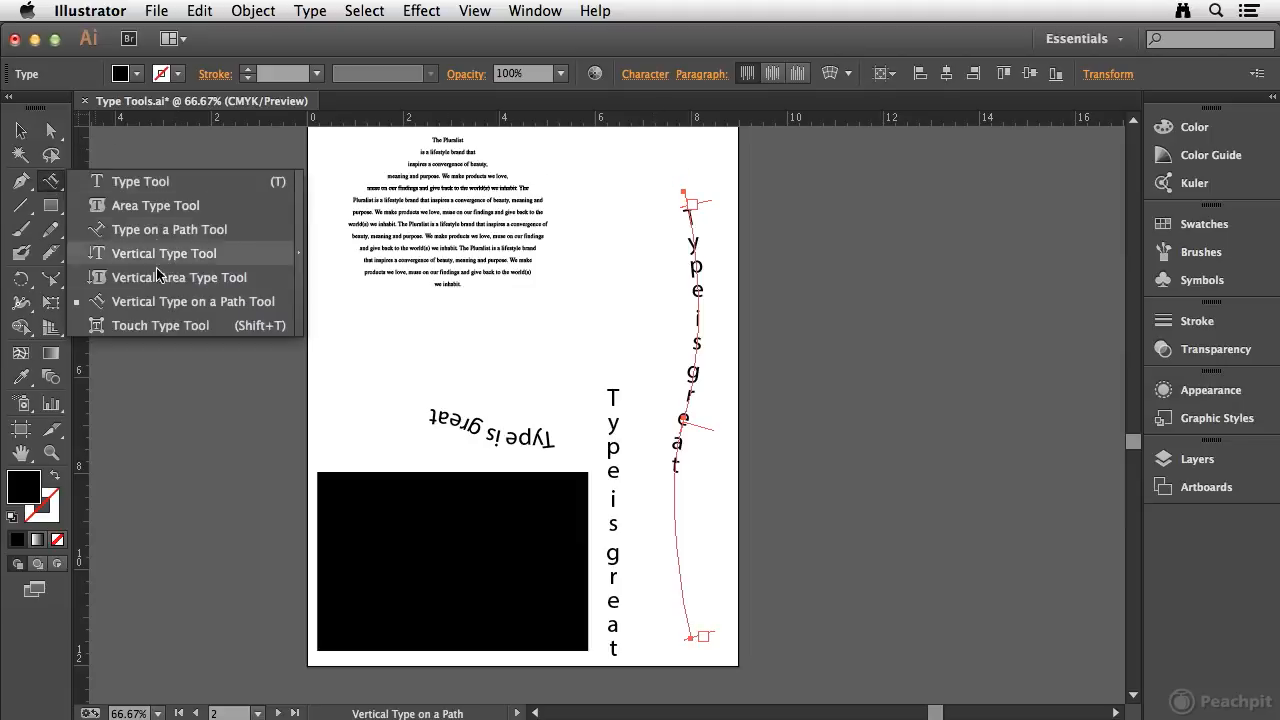
pyautogui.click(140, 326)
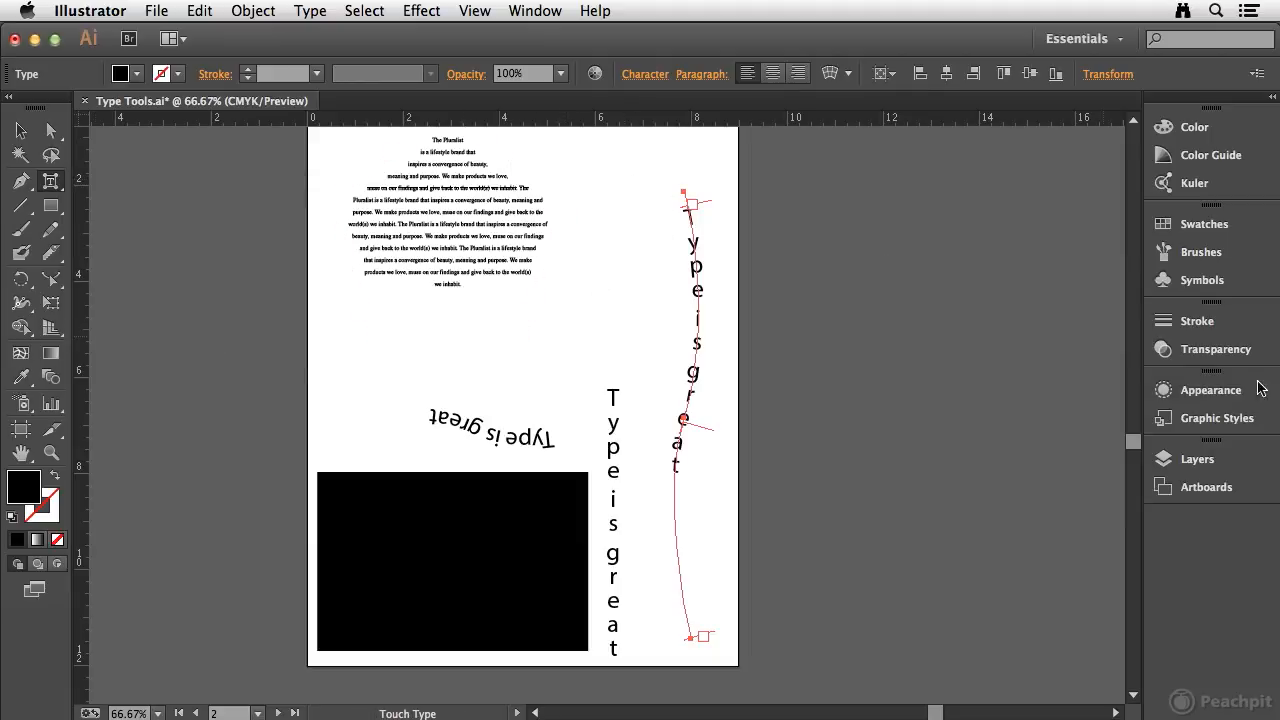
pyautogui.click(1232, 492)
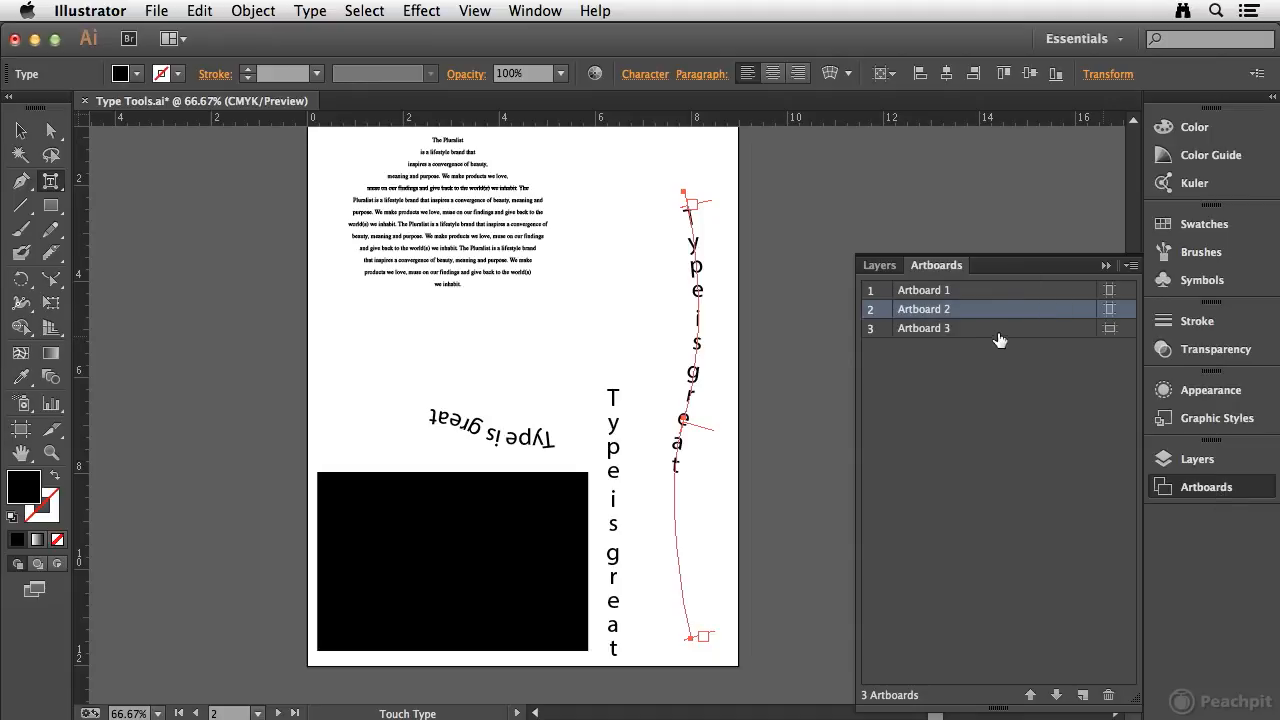
pyautogui.doubleClick(1032, 334)
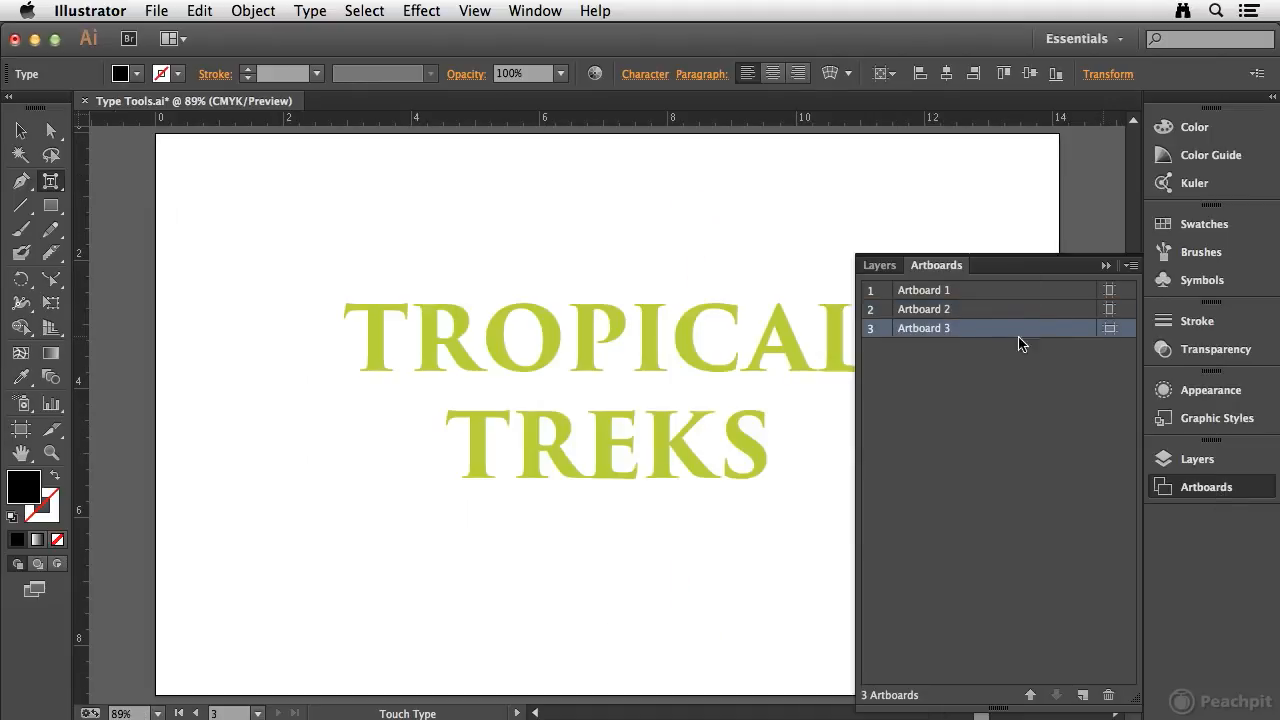
pyautogui.click(1250, 487)
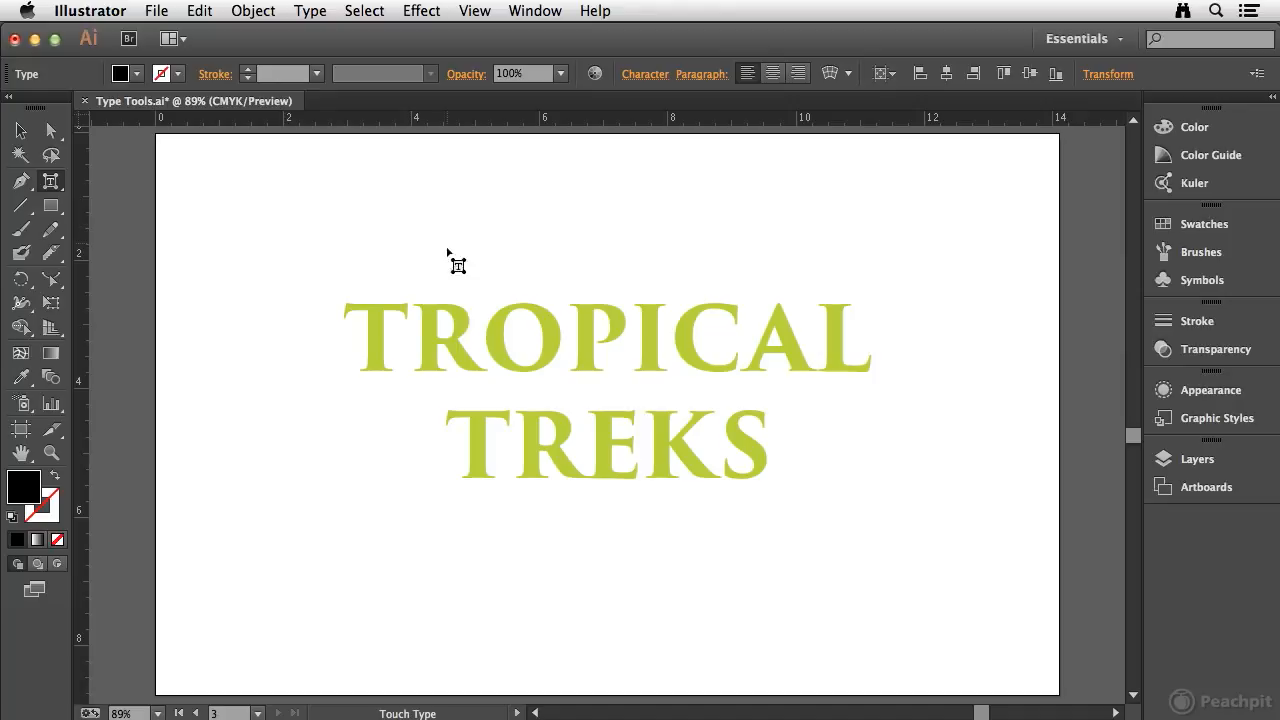
# - Enlarge the initial T of TROPICAL proportionally to nearly twice its size and shift it outward from the word
pyautogui.click(376, 341)
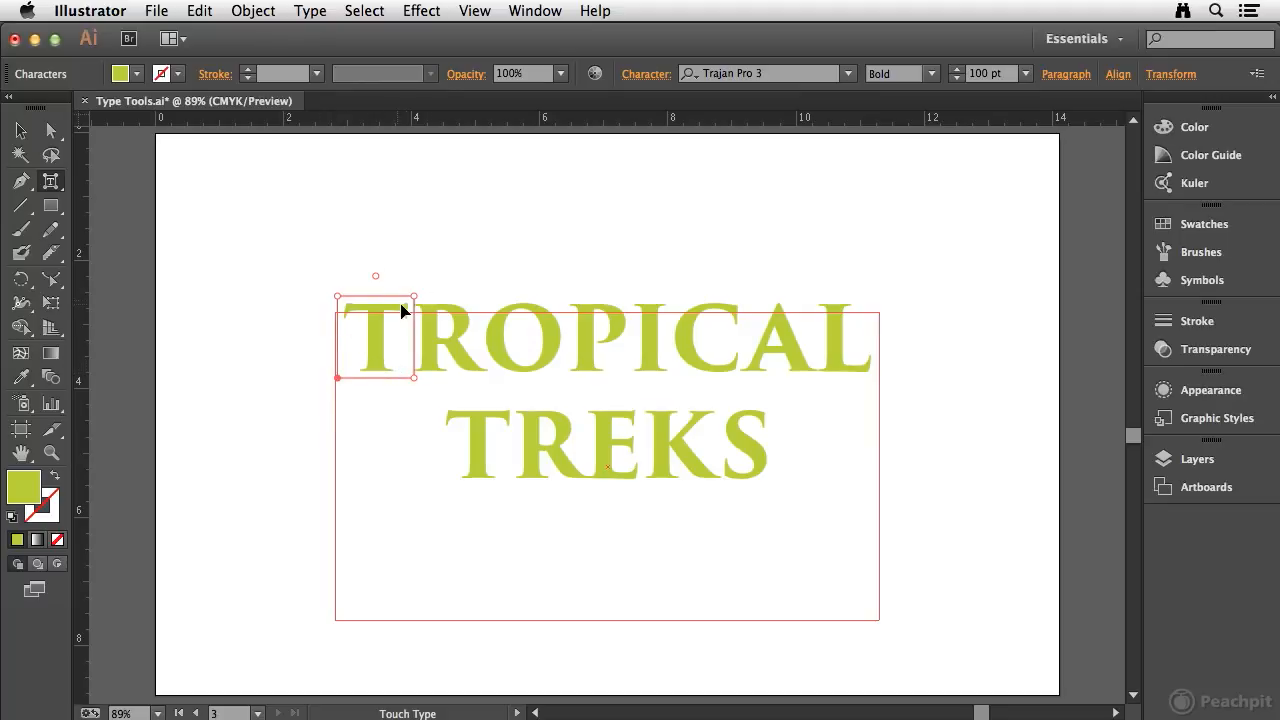
pyautogui.moveTo(415, 295); pyautogui.dragTo(503, 229)
pyautogui.moveTo(411, 284); pyautogui.dragTo(363, 298)
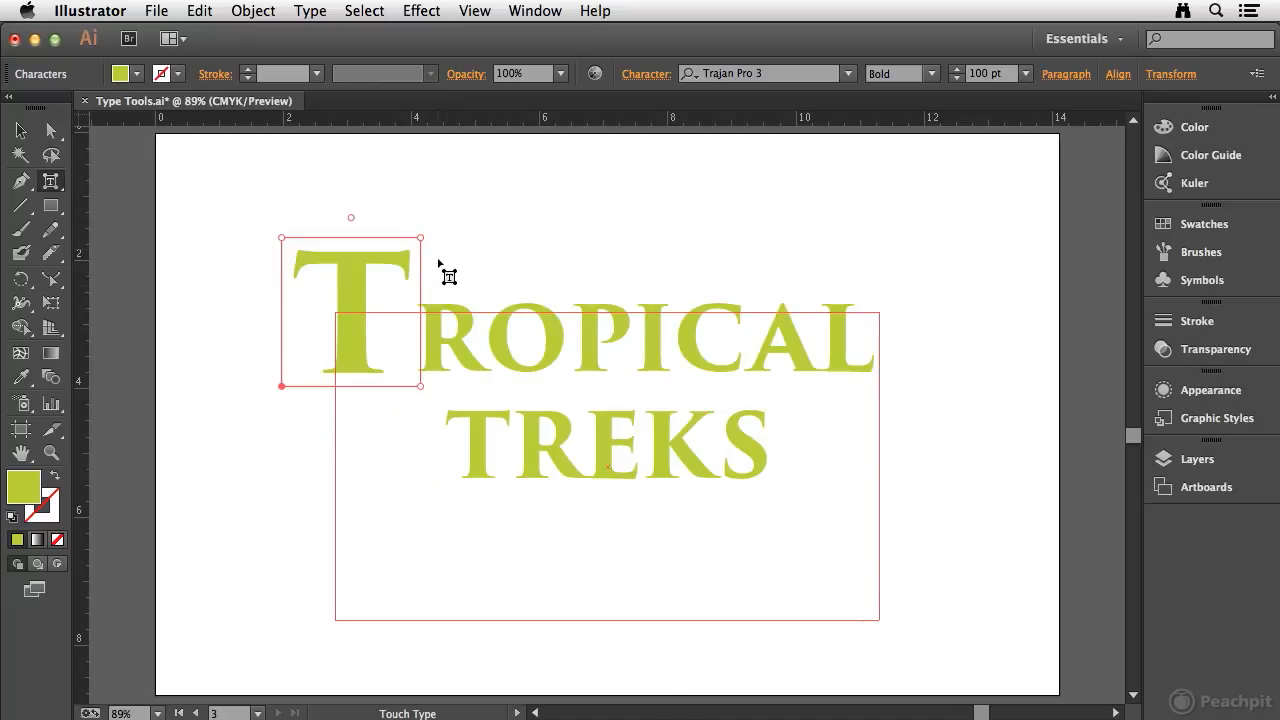
# - Raise the R and O of TROPICAL slightly above the baseline, tucking the R under the T's arm and the O against the R
pyautogui.click(433, 340)
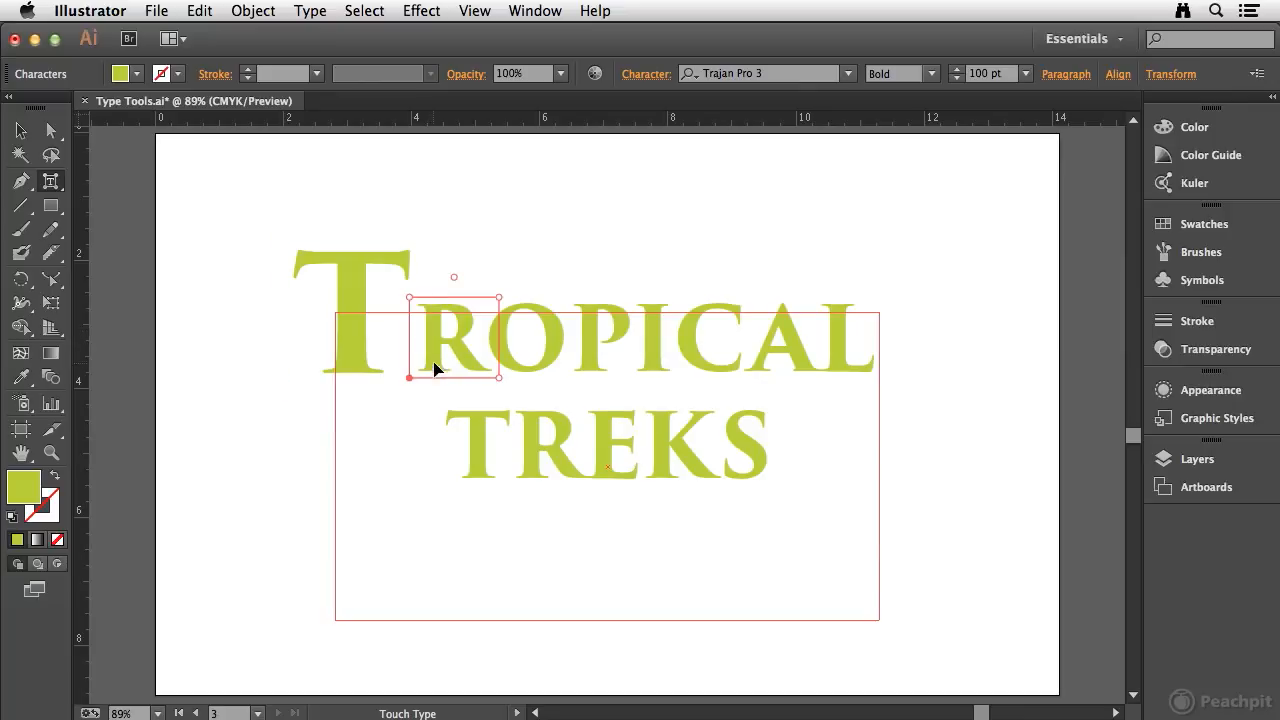
pyautogui.moveTo(437, 345); pyautogui.dragTo(396, 334)
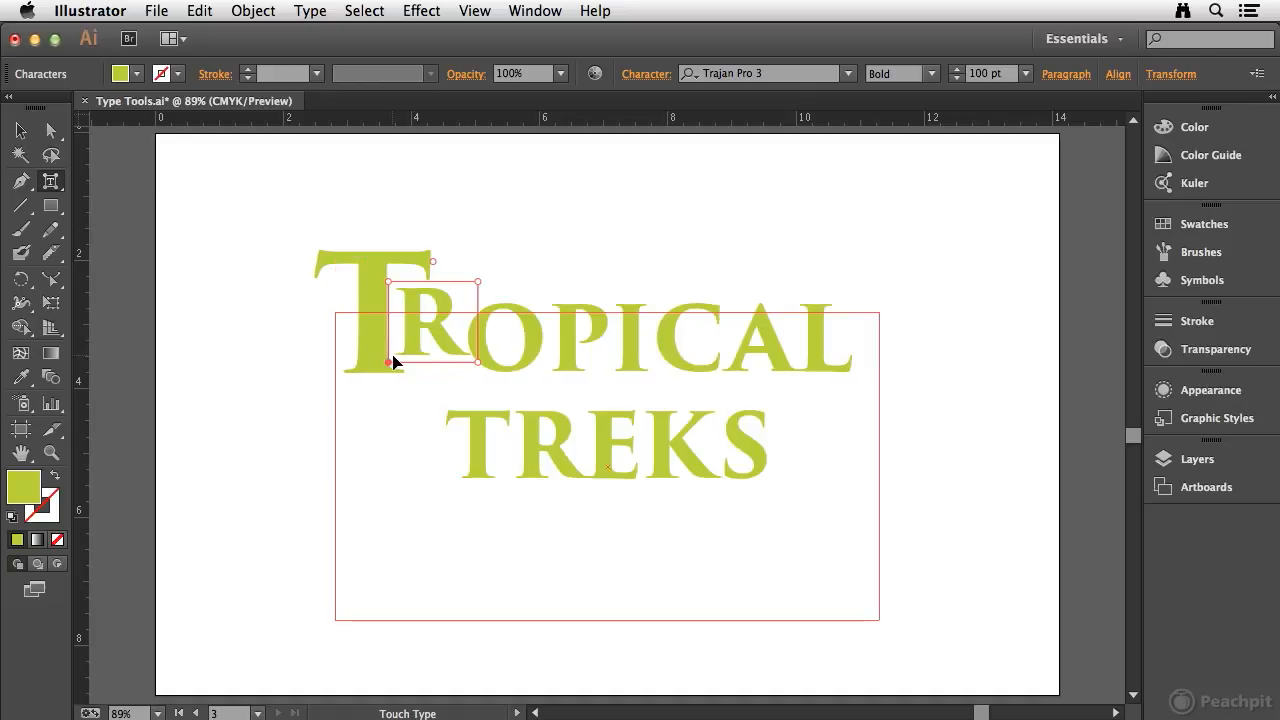
pyautogui.click(543, 352)
pyautogui.moveTo(543, 352); pyautogui.dragTo(543, 281)
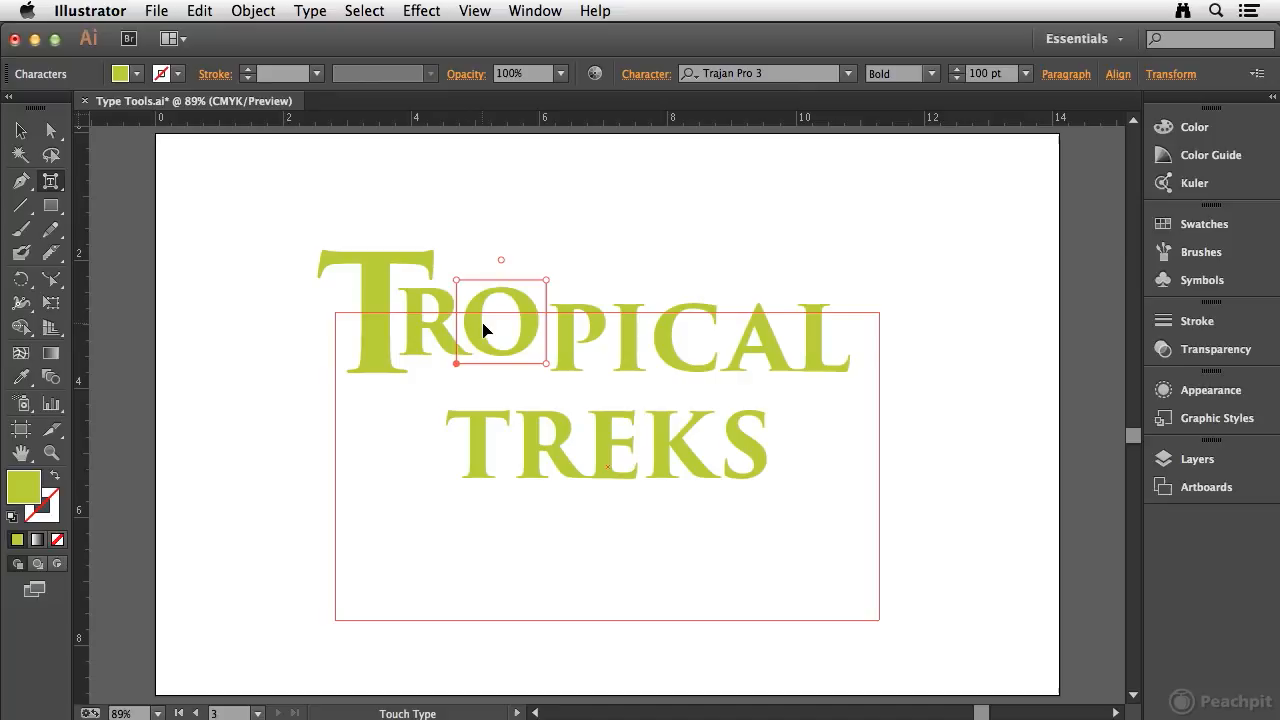
# - Try different reference points for the title in the Transform options and close them
pyautogui.click(1171, 76)
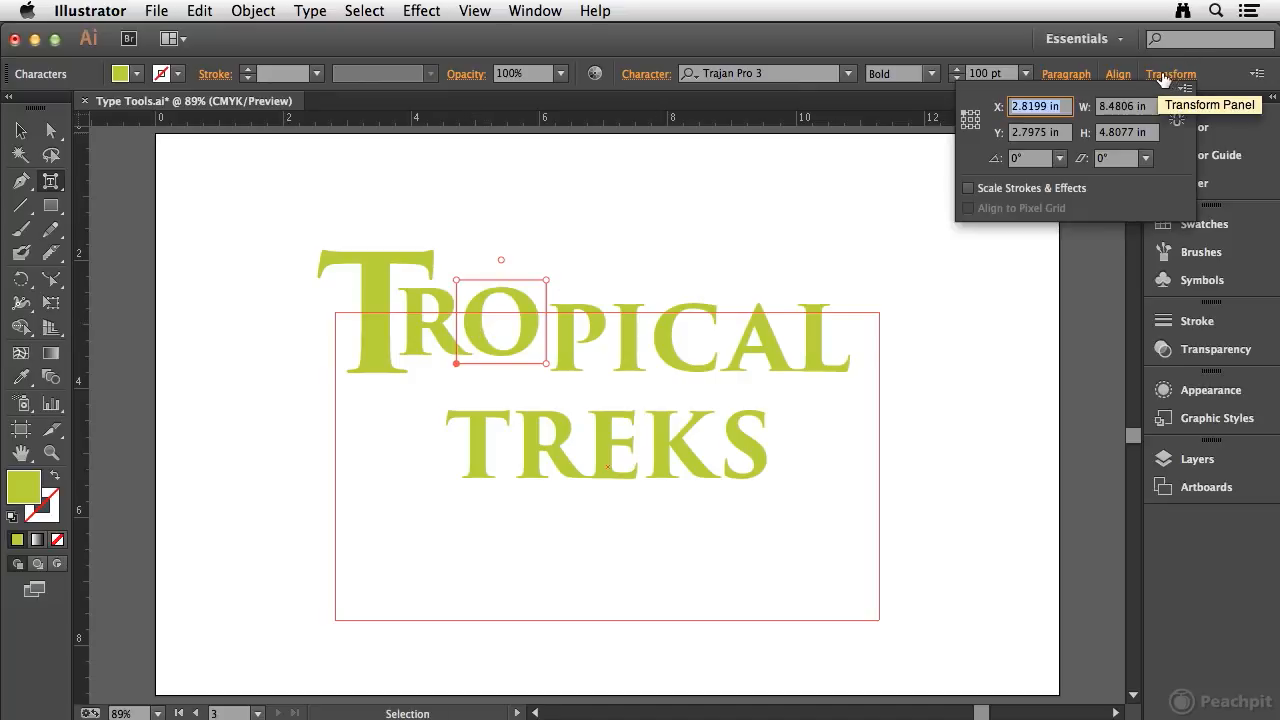
pyautogui.click(965, 127)
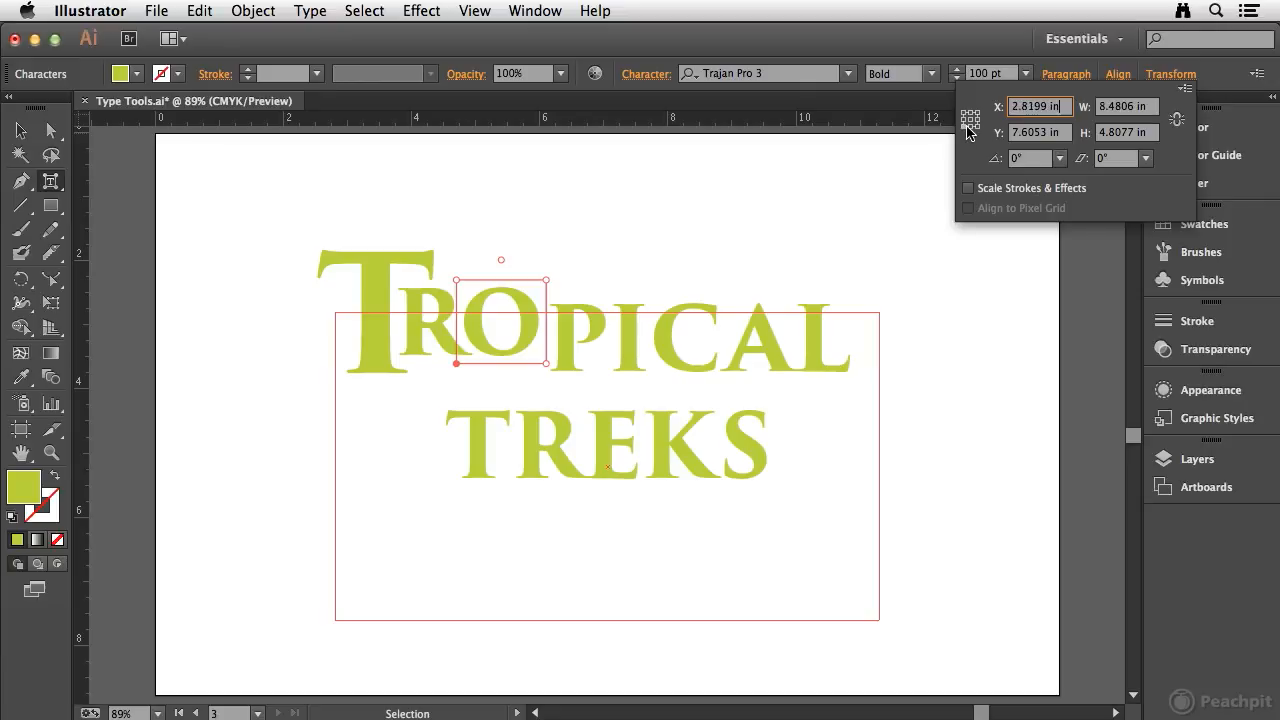
pyautogui.click(976, 115)
pyautogui.click(1160, 80)
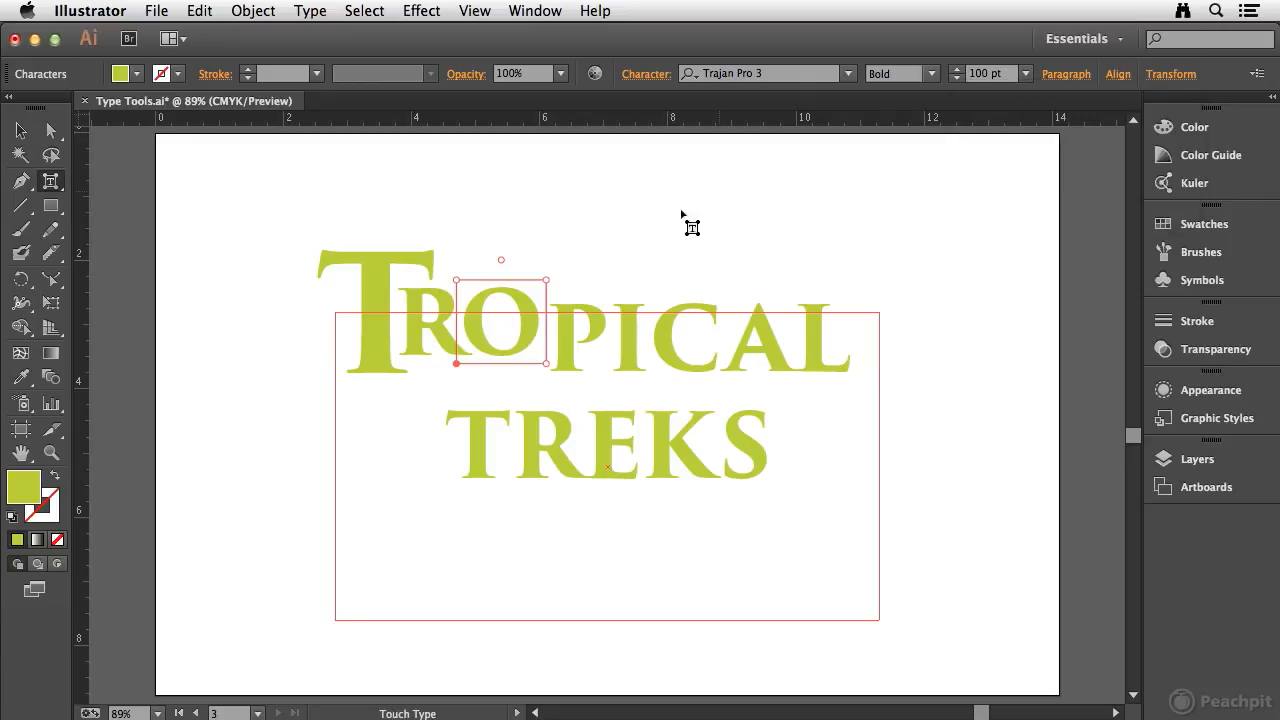
# - Reduce the O, P and I of TROPICAL in size and raise them slightly above the original baseline
pyautogui.moveTo(548, 280)
pyautogui.mouseDown()
pyautogui.moveTo(519, 288)
pyautogui.moveTo(531, 281)
pyautogui.mouseUp()
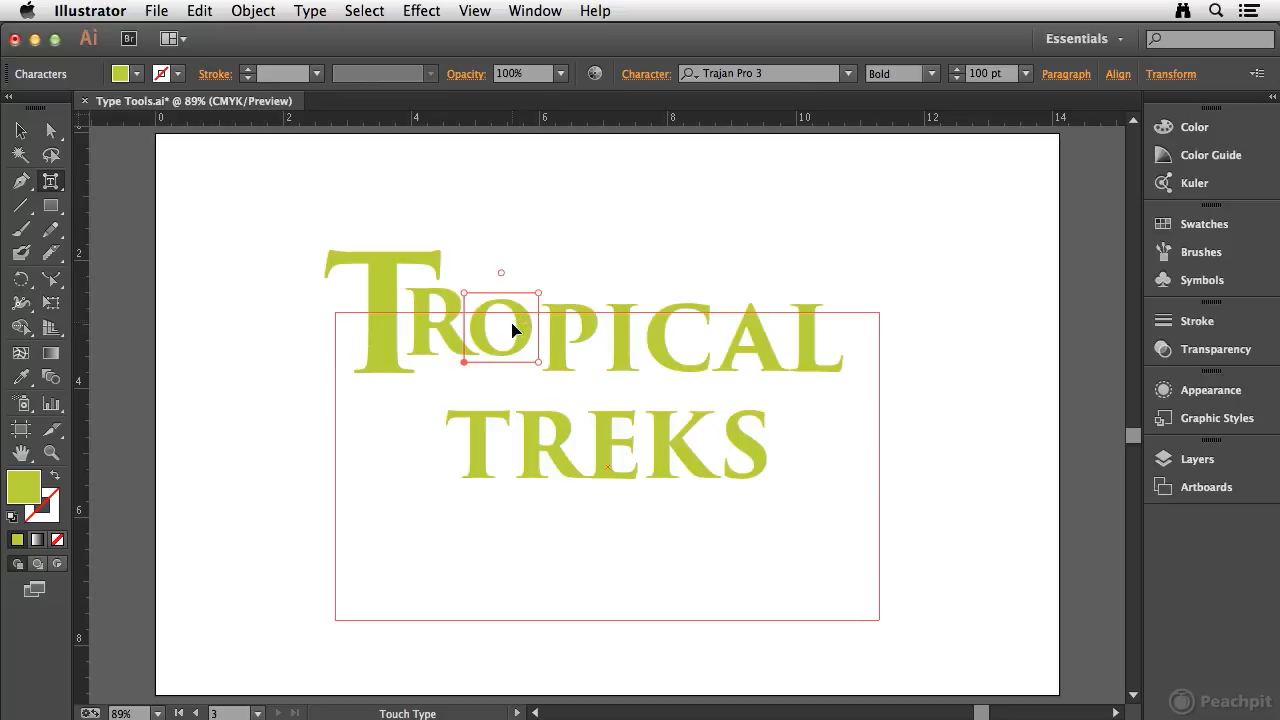
pyautogui.moveTo(522, 330); pyautogui.dragTo(521, 325)
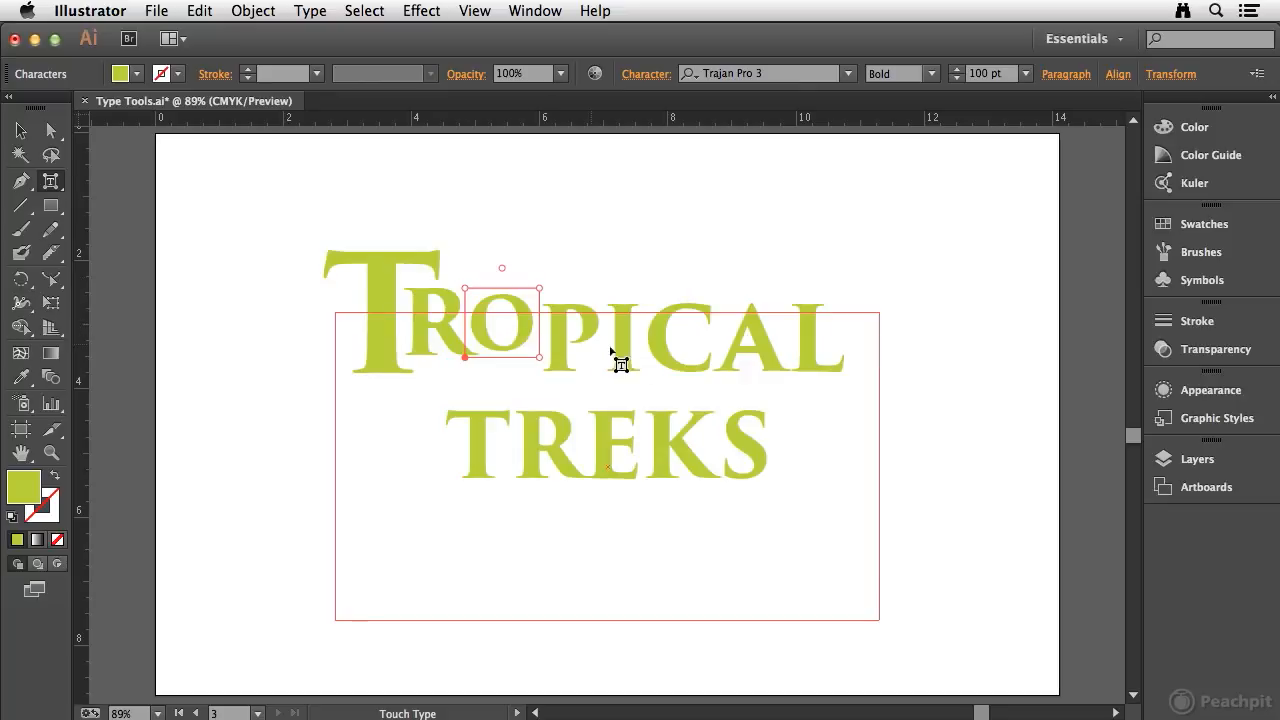
pyautogui.click(566, 333)
pyautogui.moveTo(605, 298); pyautogui.dragTo(617, 327)
pyautogui.click(618, 334)
# - Reduce the C, A and L of TROPICAL in size and raise them close to the preceding letters
pyautogui.click(655, 340)
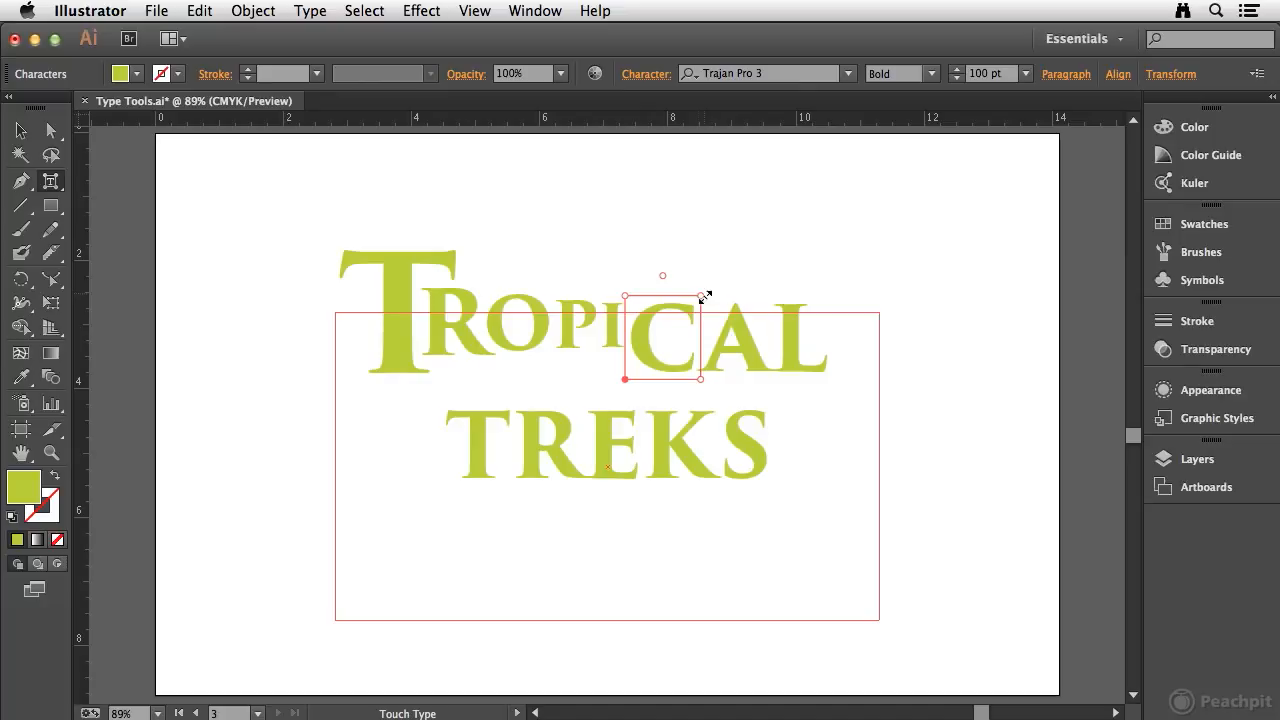
pyautogui.moveTo(703, 294); pyautogui.dragTo(660, 312)
pyautogui.click(733, 336)
pyautogui.moveTo(731, 334); pyautogui.dragTo(776, 312)
pyautogui.click(773, 327)
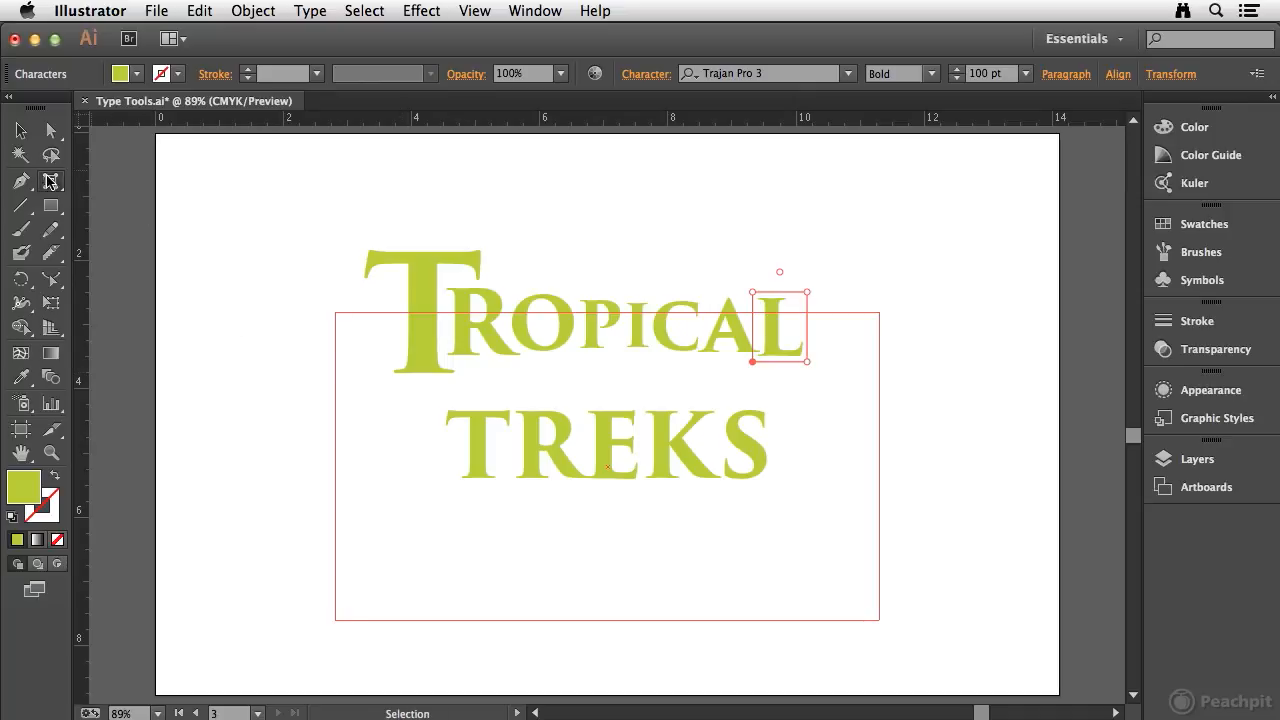
# - With the regular Type tool, tighten the kerning between the R, O and P of TROPICAL
pyautogui.click(53, 183)
pyautogui.click(125, 182)
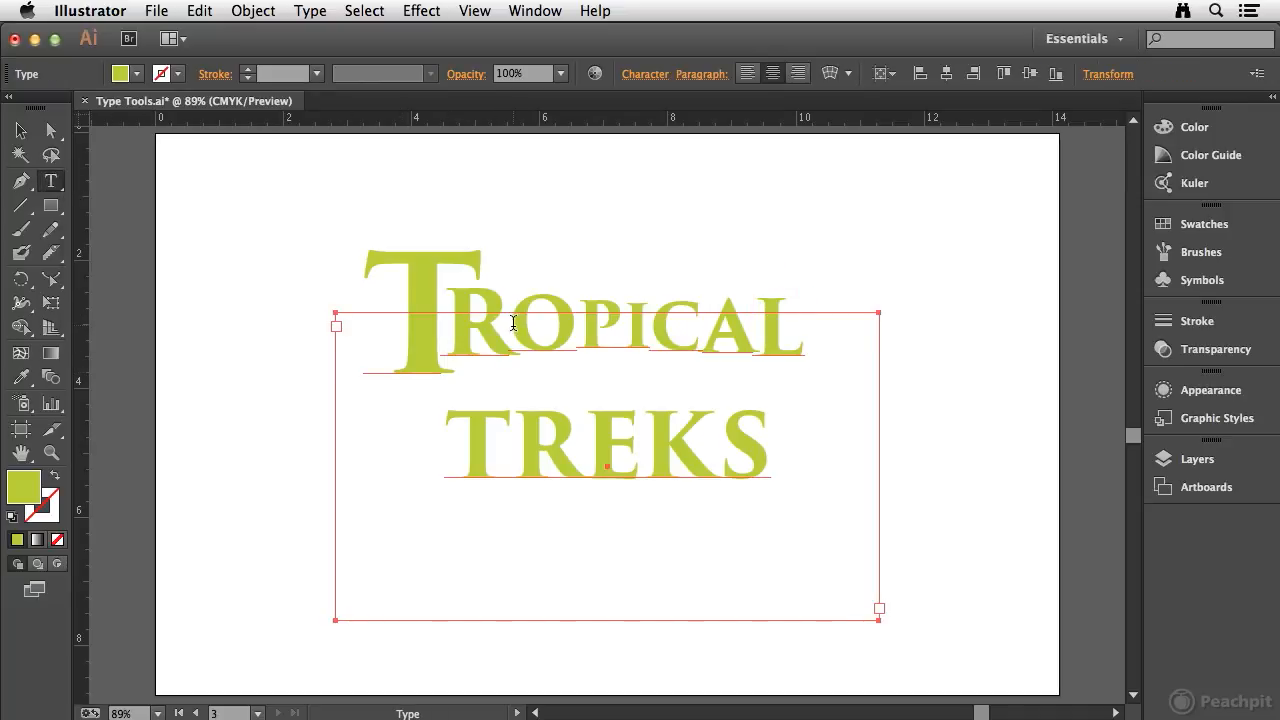
pyautogui.click(513, 323)
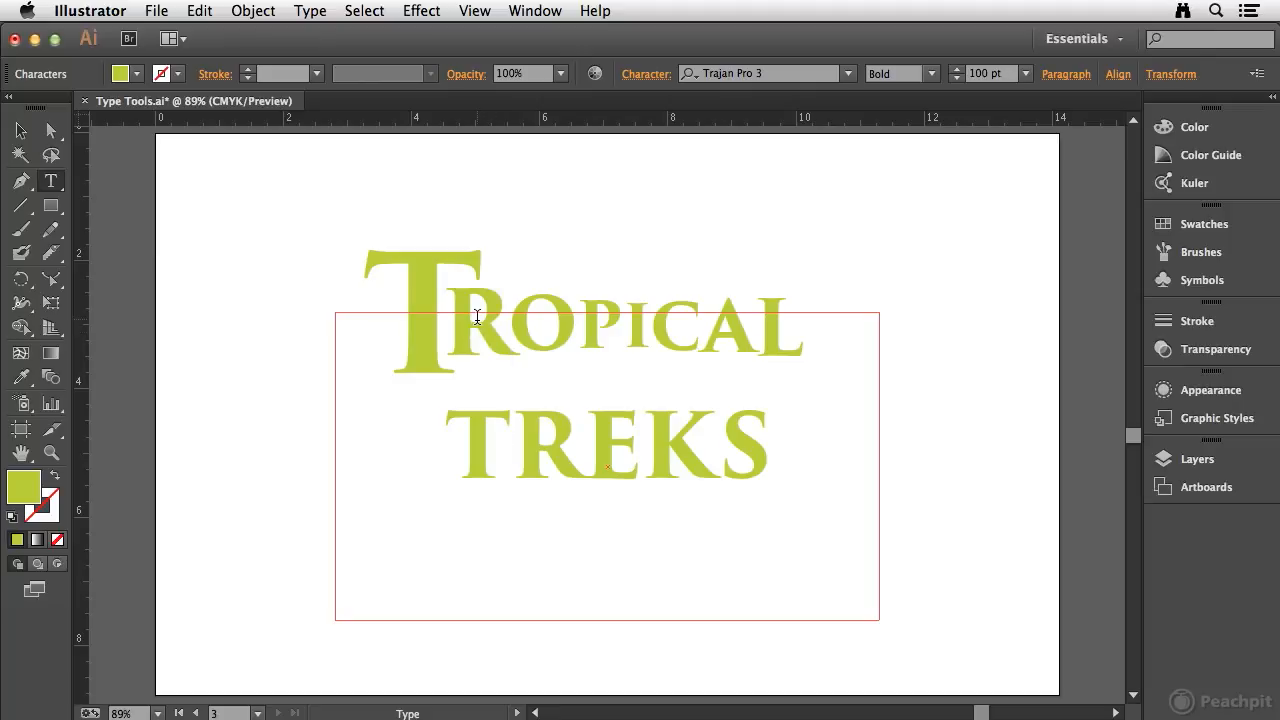
pyautogui.press('alt')
pyautogui.hotkey('alt', 'Left')
pyautogui.hotkey('alt', 'Left')
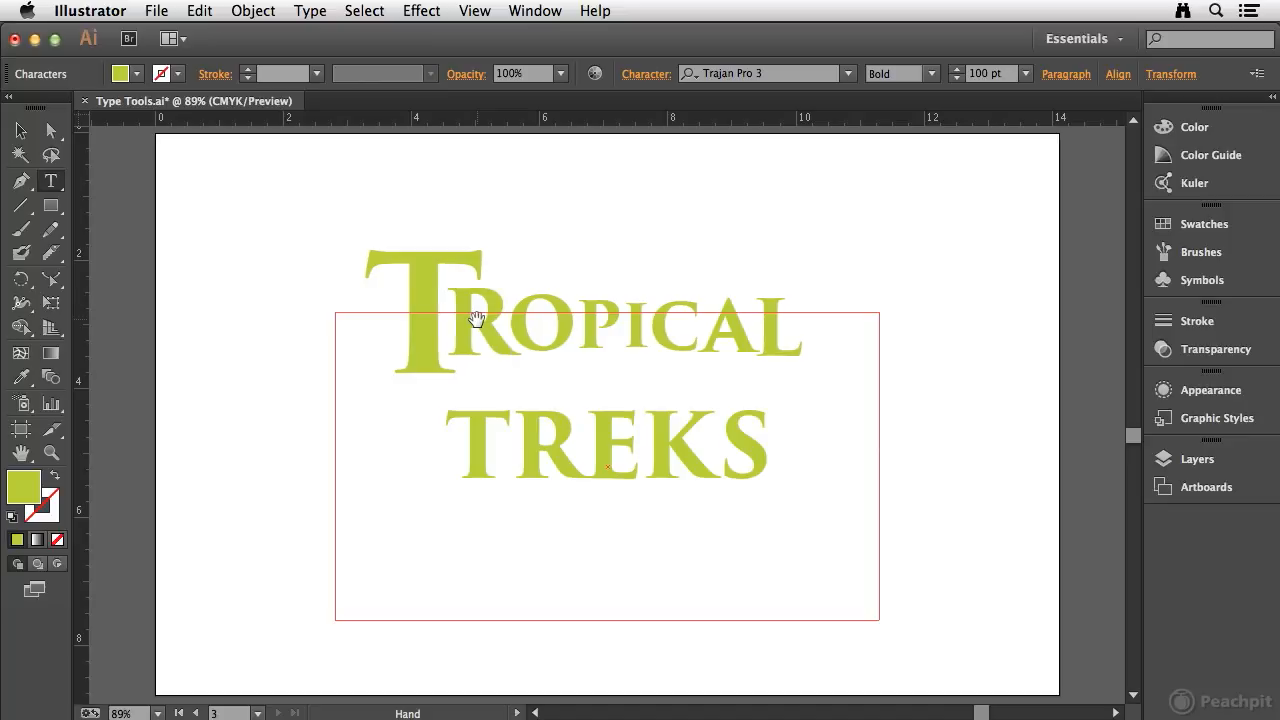
pyautogui.press('Right')
pyautogui.hotkey('alt', 'Left')
pyautogui.hotkey('alt', 'Left')
pyautogui.hotkey('alt', 'Left')
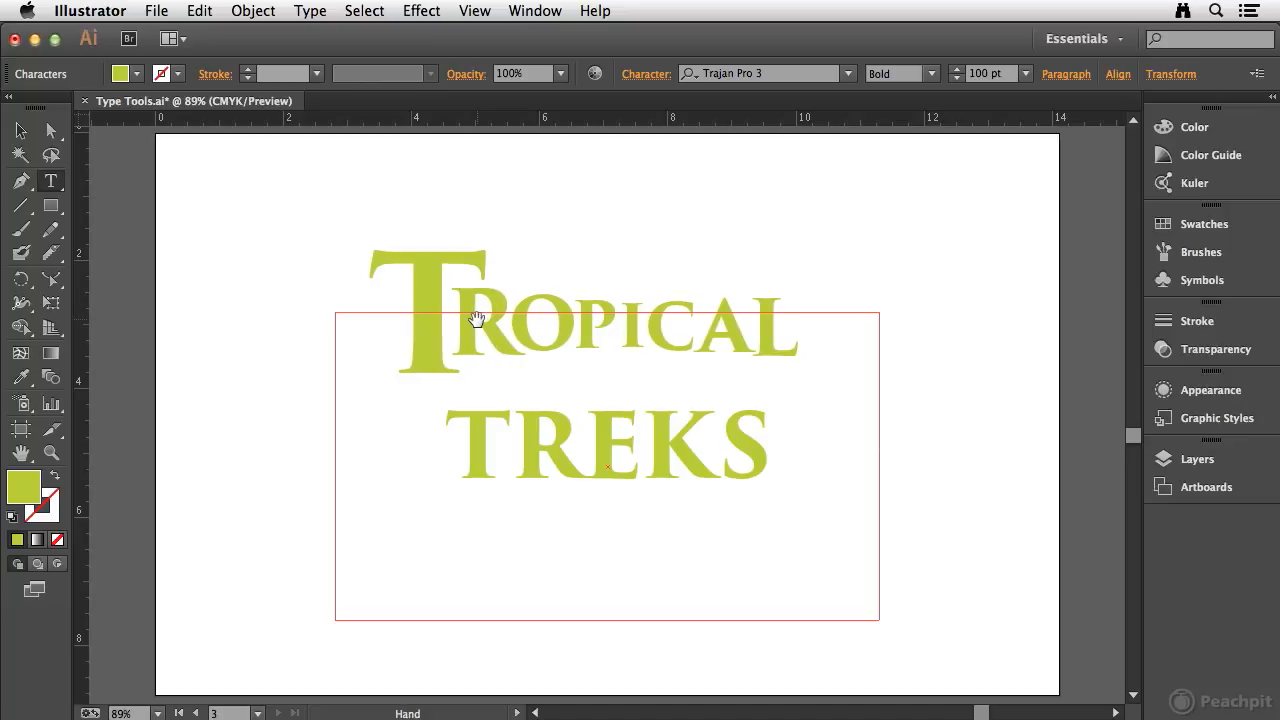
# - Adjust the kerning of the remaining letter pairs in TROPICAL, up to the gap between A and L
pyautogui.hotkey('alt', 'Left')
pyautogui.hotkey('alt', 'Left')
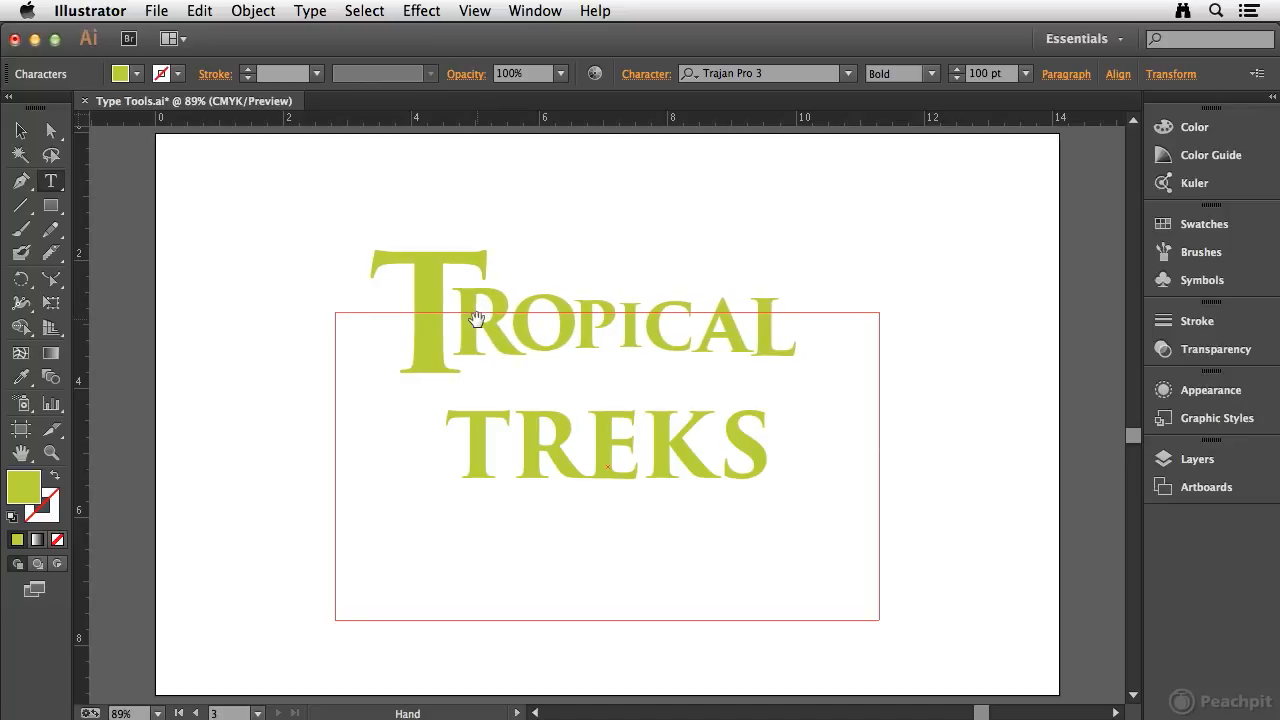
pyautogui.hotkey('alt', 'Left')
pyautogui.hotkey('alt', 'Left')
pyautogui.hotkey('alt', 'Left')
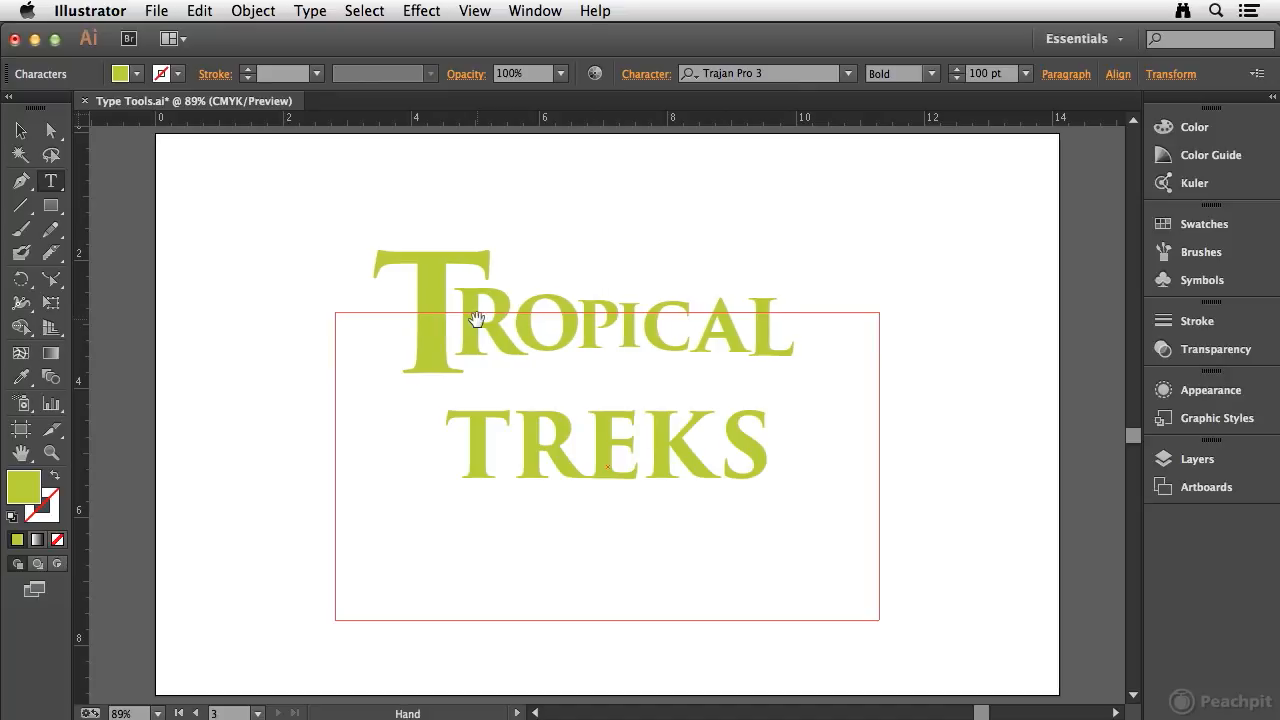
pyautogui.press('Right')
pyautogui.hotkey('alt', 'Left')
pyautogui.hotkey('alt', 'Left')
pyautogui.hotkey('alt', 'Right')
pyautogui.press('Right')
pyautogui.hotkey('alt', 'Right')
pyautogui.hotkey('alt', 'Right')
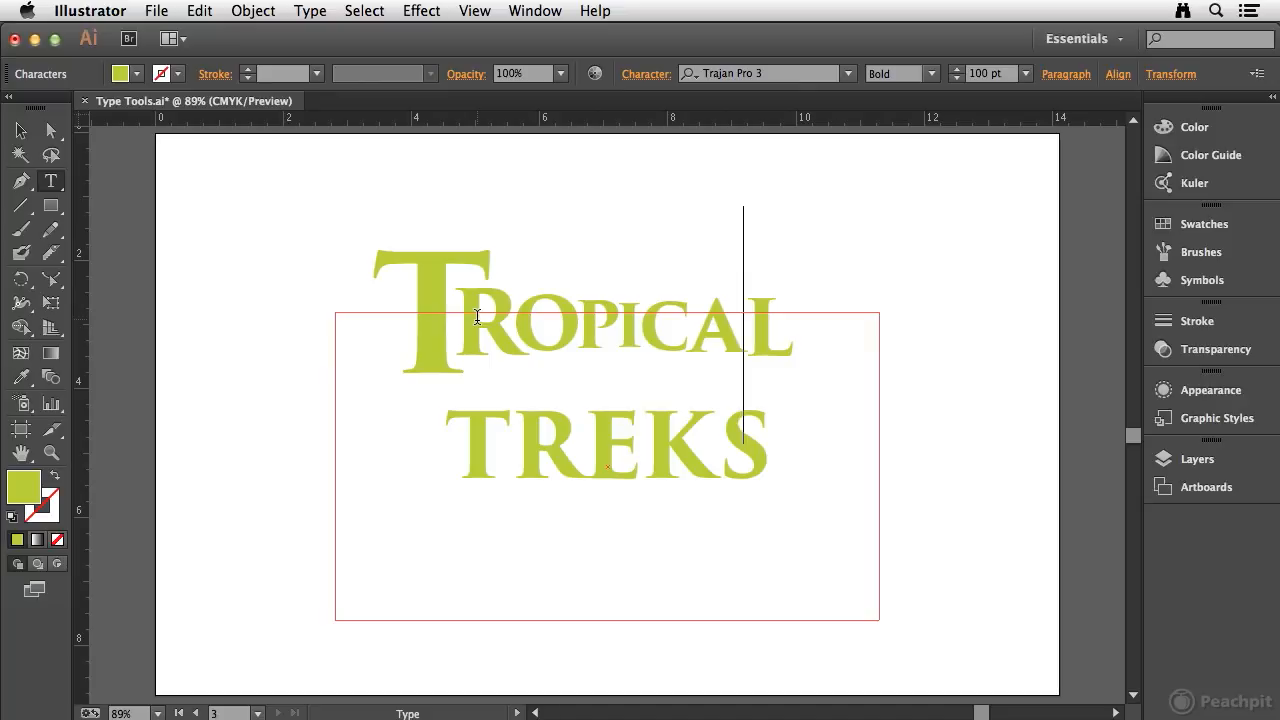
# - With the Touch Type tool, rotate the R of TREKS about 90° counterclockwise and set it close to the T
pyautogui.click(52, 181)
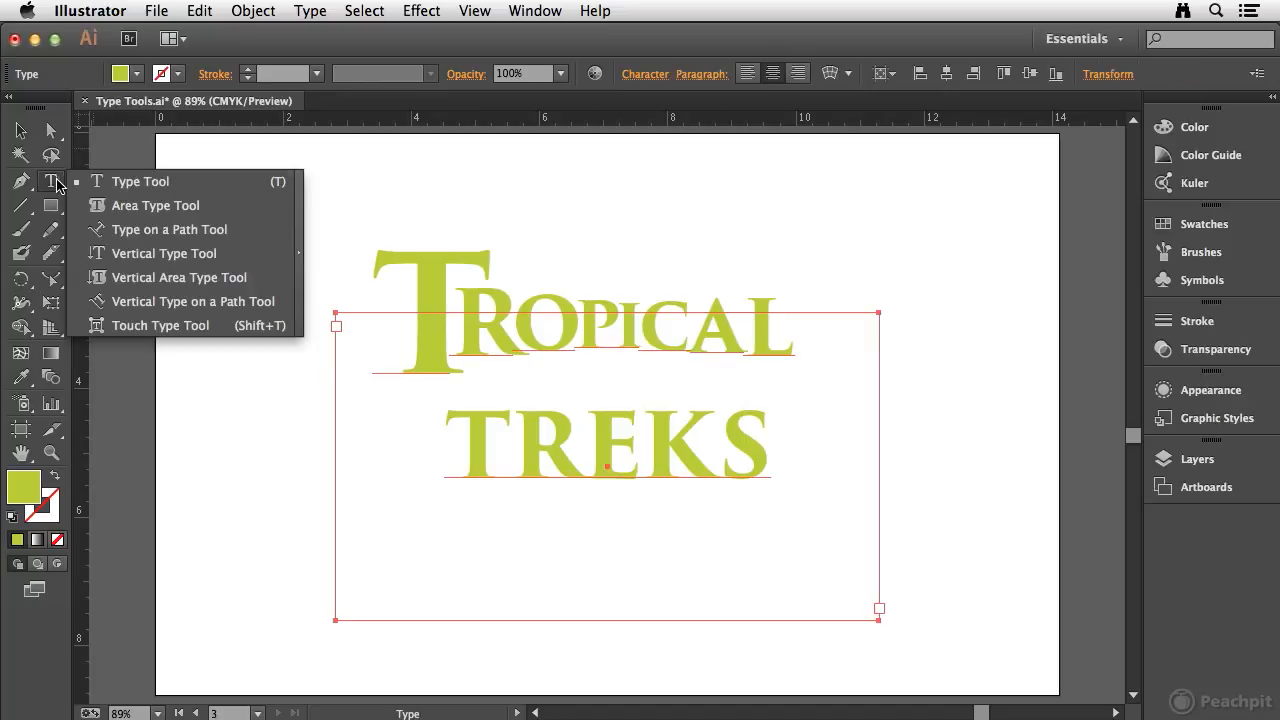
pyautogui.click(190, 325)
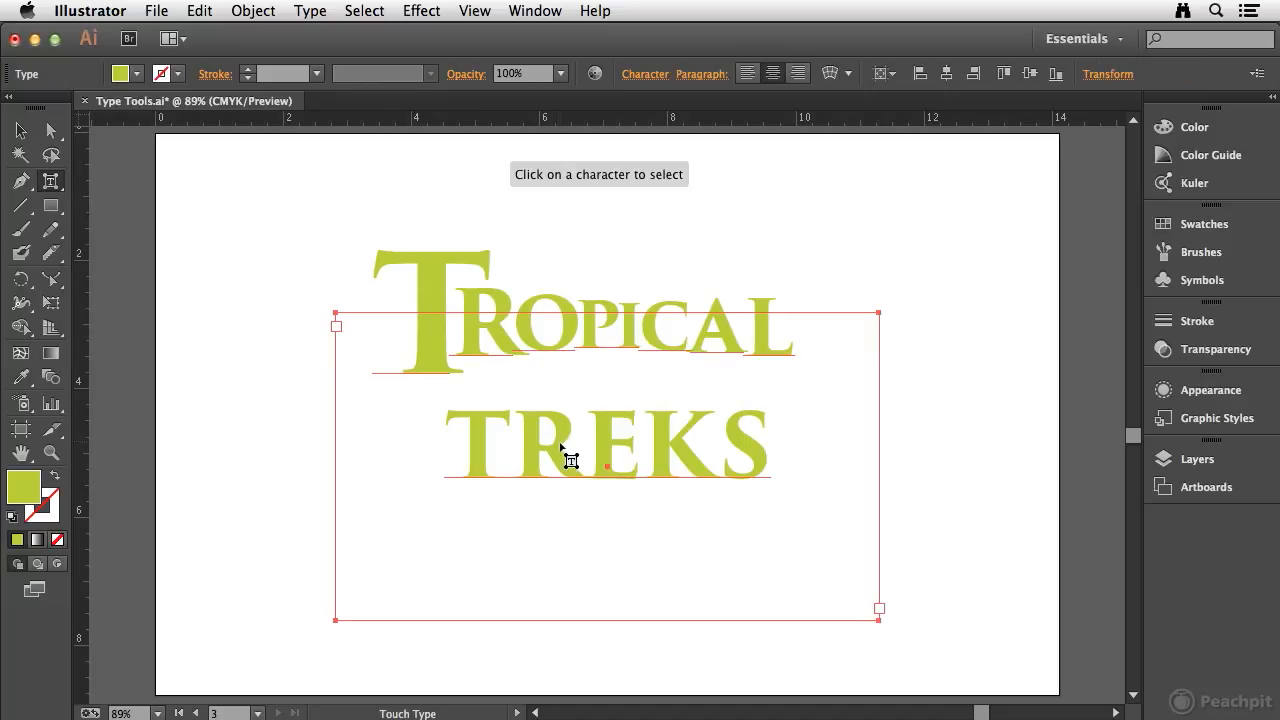
pyautogui.click(555, 453)
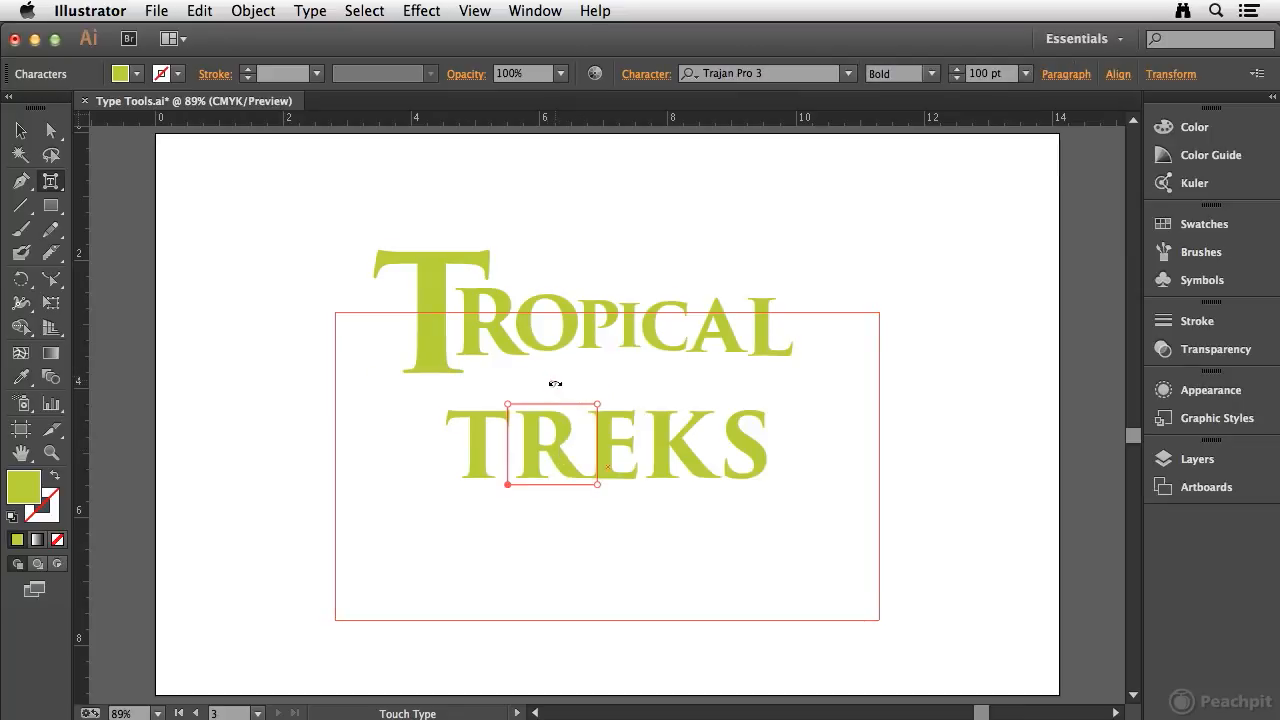
pyautogui.moveTo(551, 381); pyautogui.dragTo(528, 450)
# - Enlarge the T of TREKS slightly in proportion so it stands taller than the other letters
pyautogui.click(481, 423)
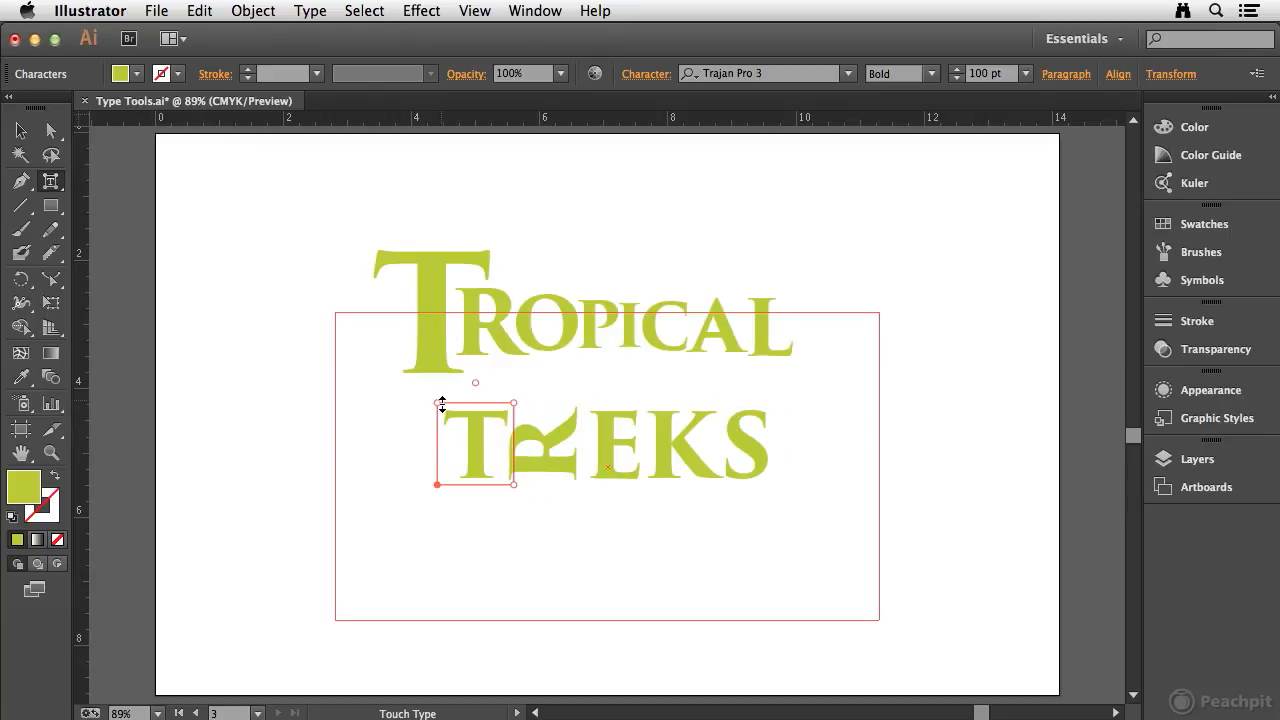
pyautogui.moveTo(510, 403); pyautogui.dragTo(523, 394)
pyautogui.click(623, 443)
# - Deselect the title and display Artboard 1 with the finished poster
pyautogui.click(312, 407)
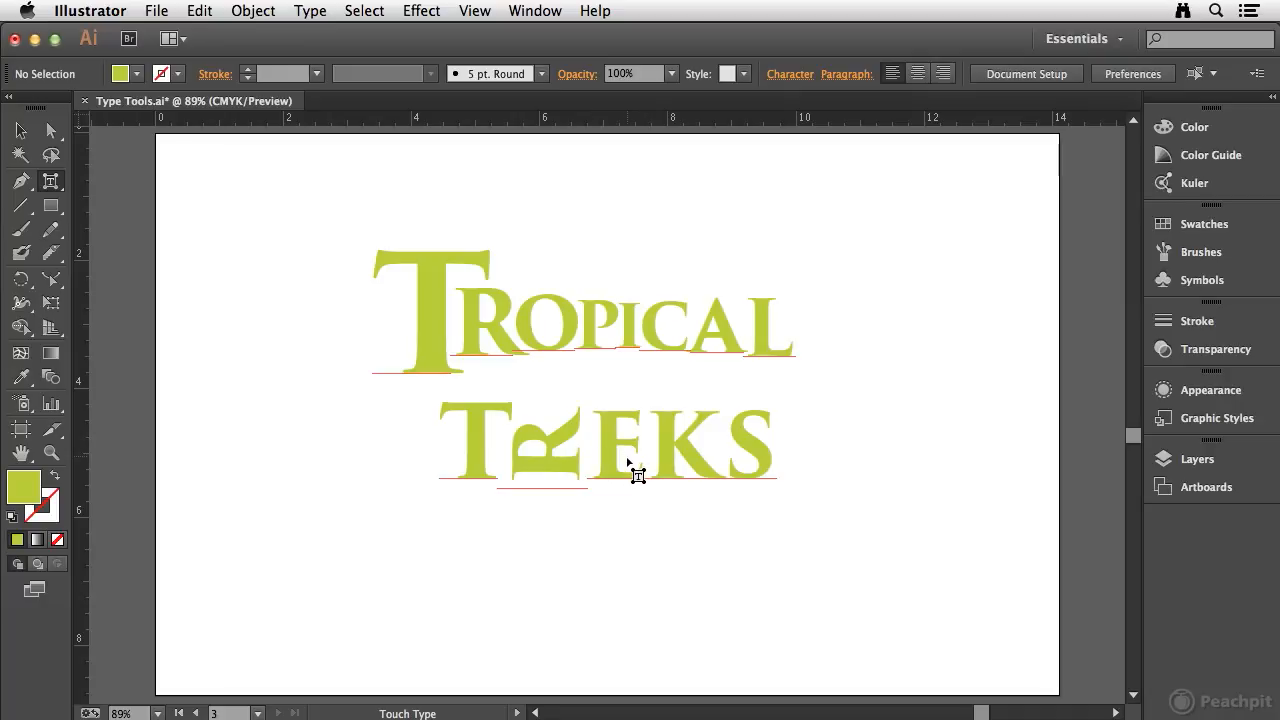
pyautogui.click(1236, 490)
pyautogui.doubleClick(1046, 292)
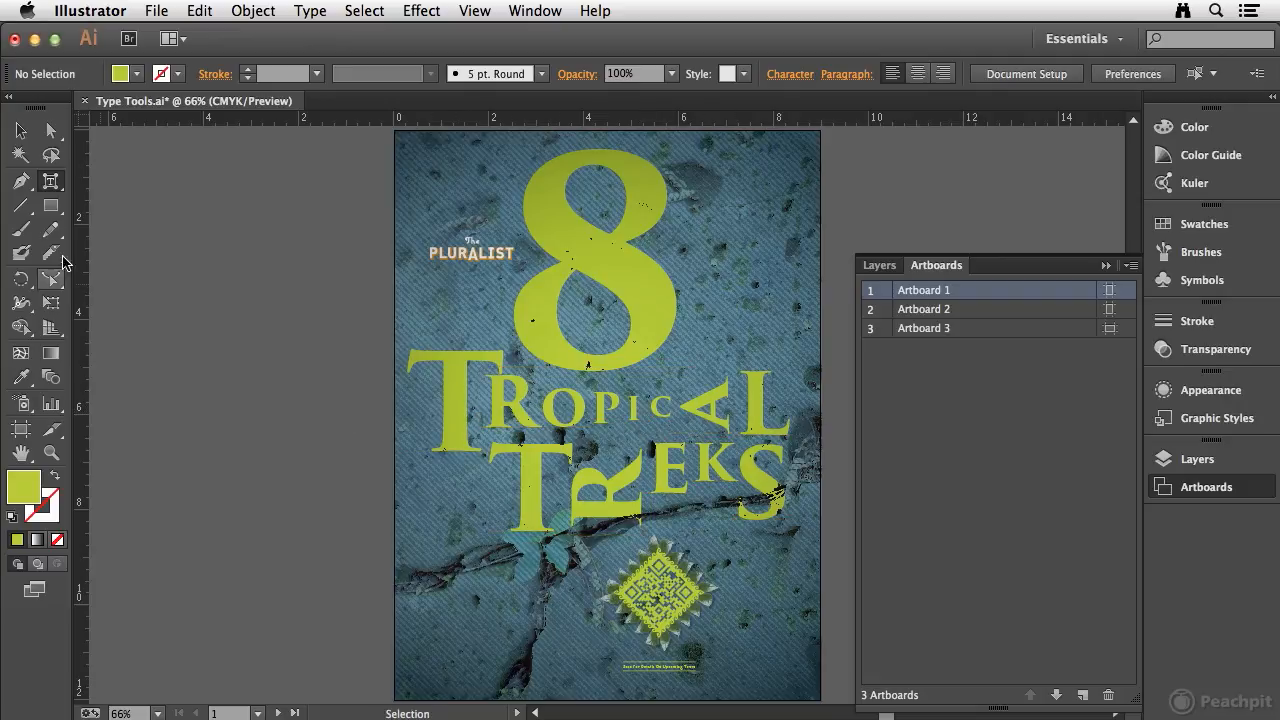
# - Try replacing the word TROPICAL on the poster with TYPE using the regular Type tool
pyautogui.click(51, 182)
pyautogui.click(140, 181)
pyautogui.moveTo(436, 398); pyautogui.dragTo(766, 388)
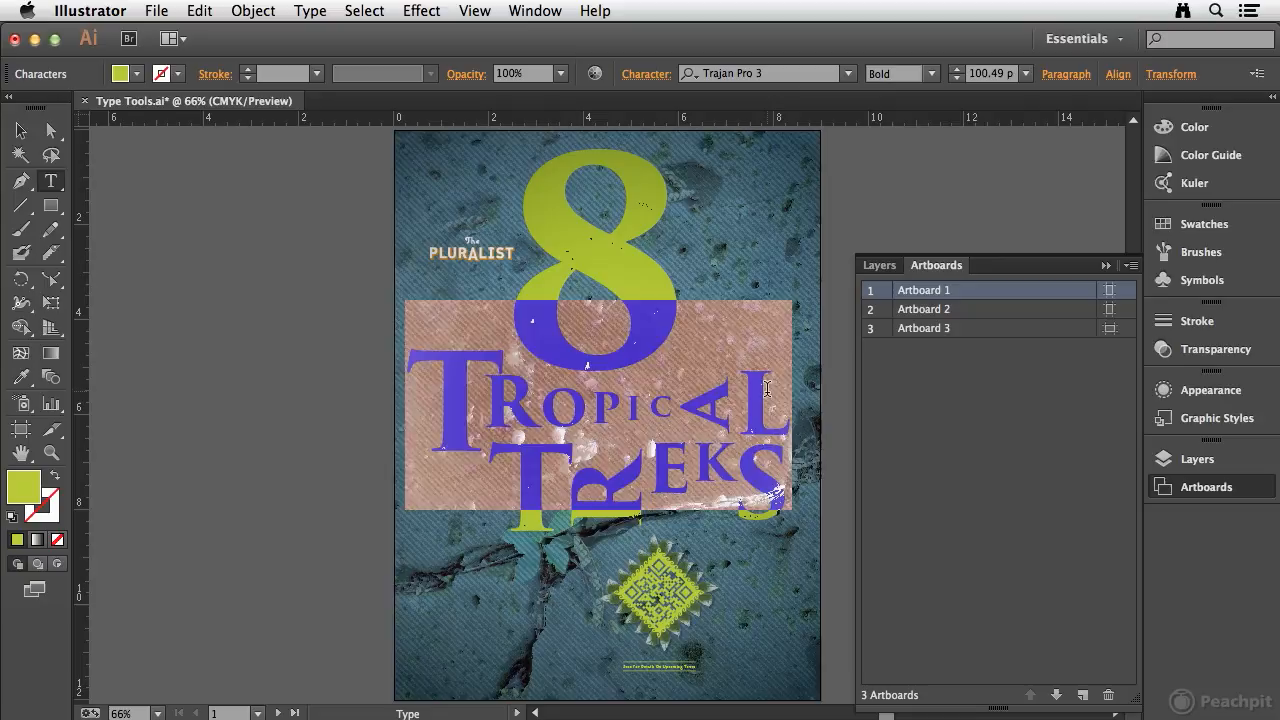
pyautogui.write('TYPE')
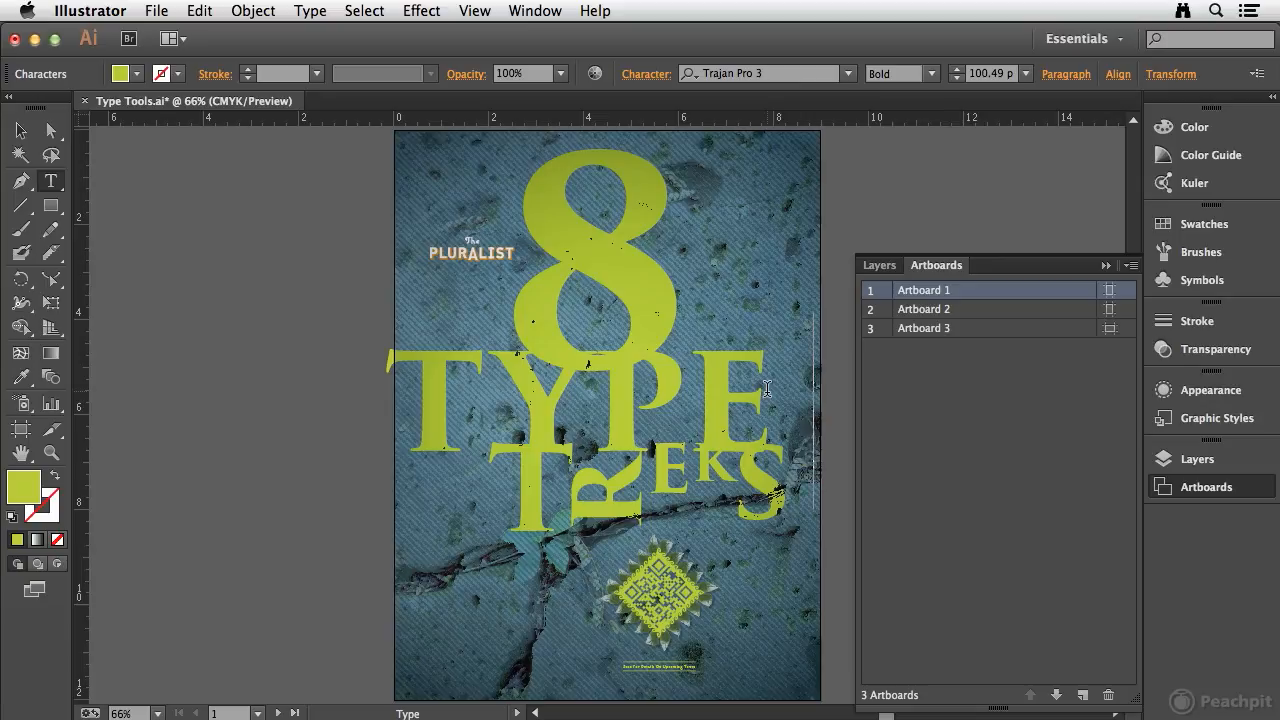
# - Undo the replacement of TROPICAL on the poster and deselect the title
pyautogui.press('Escape')
pyautogui.hotkey('ctrl', 'z')
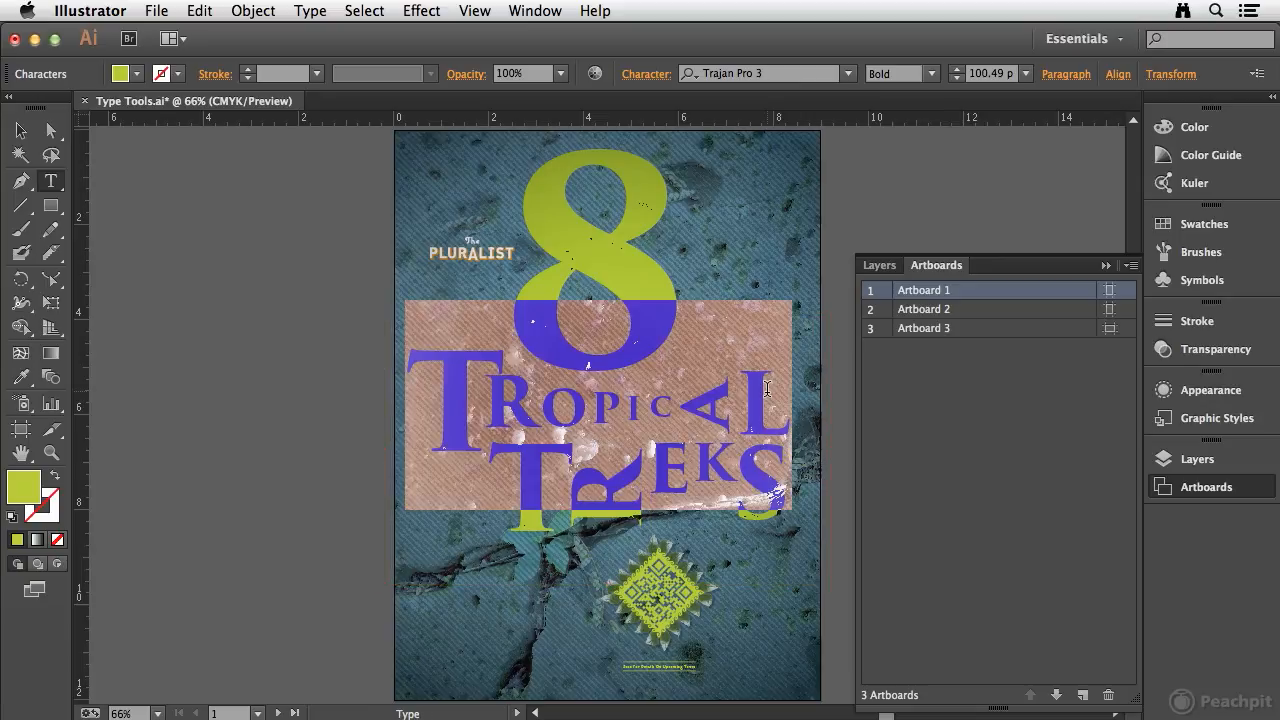
pyautogui.press('Escape')
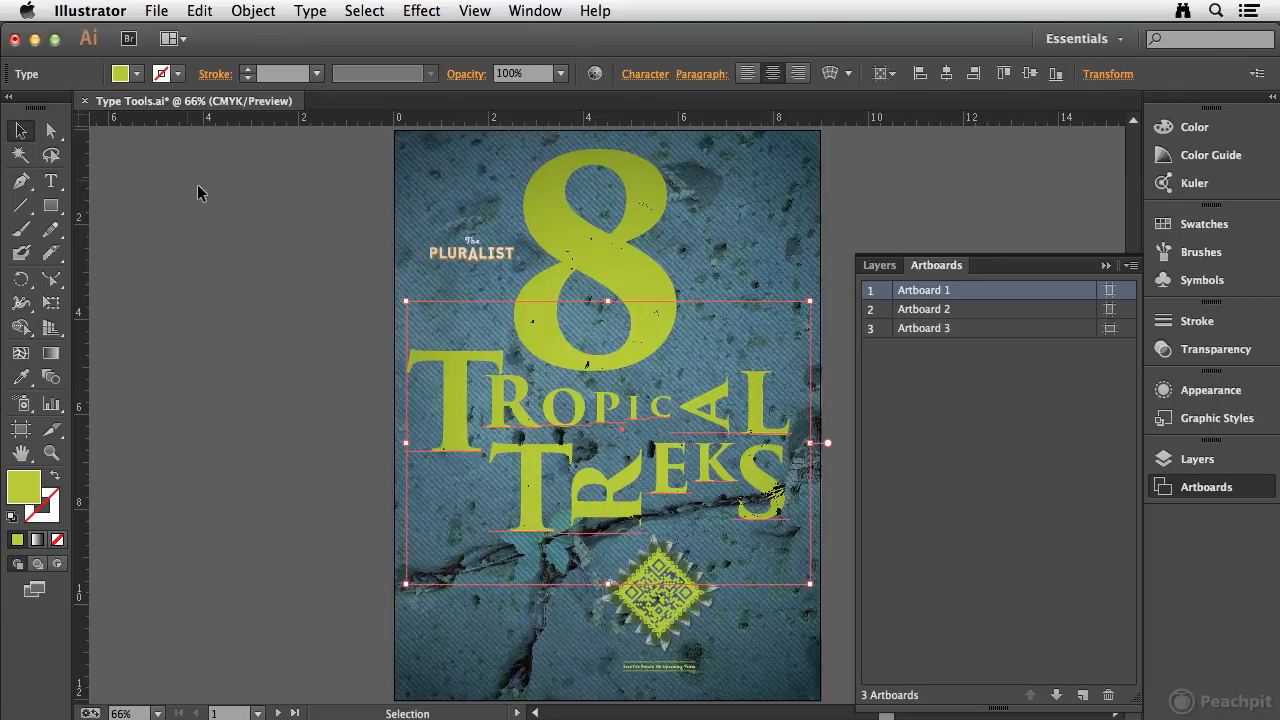
pyautogui.click(306, 289)
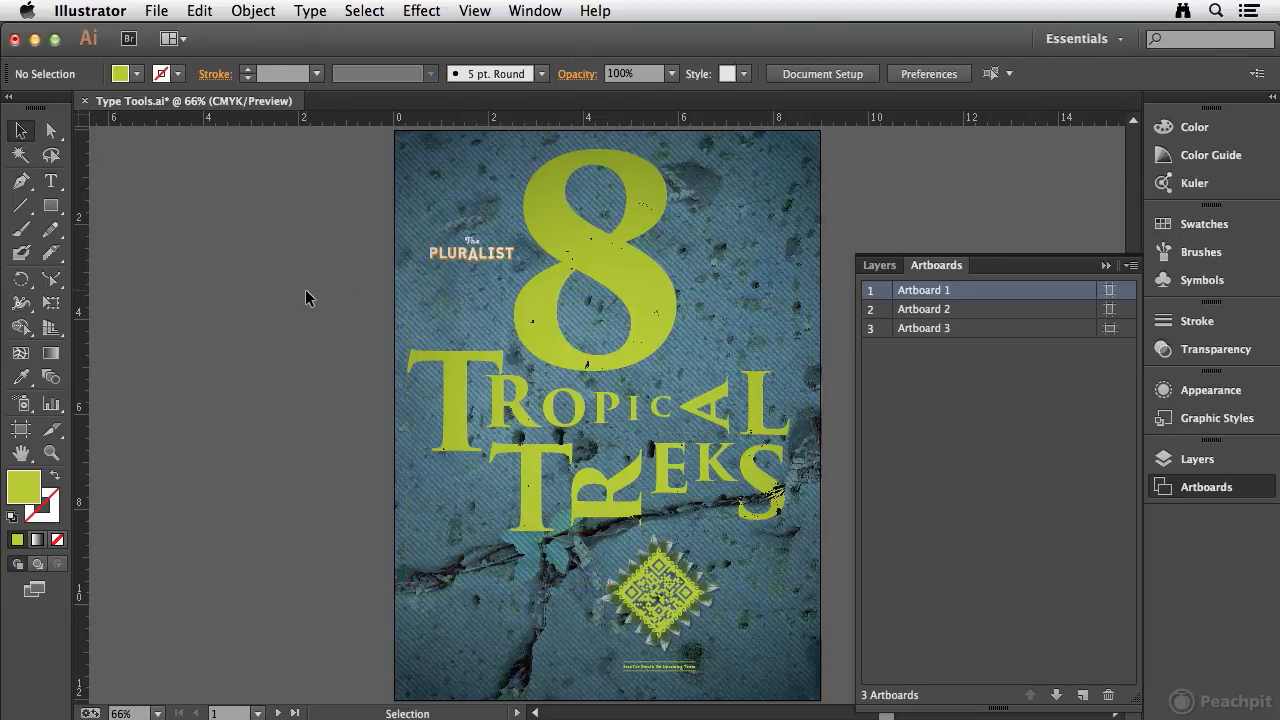